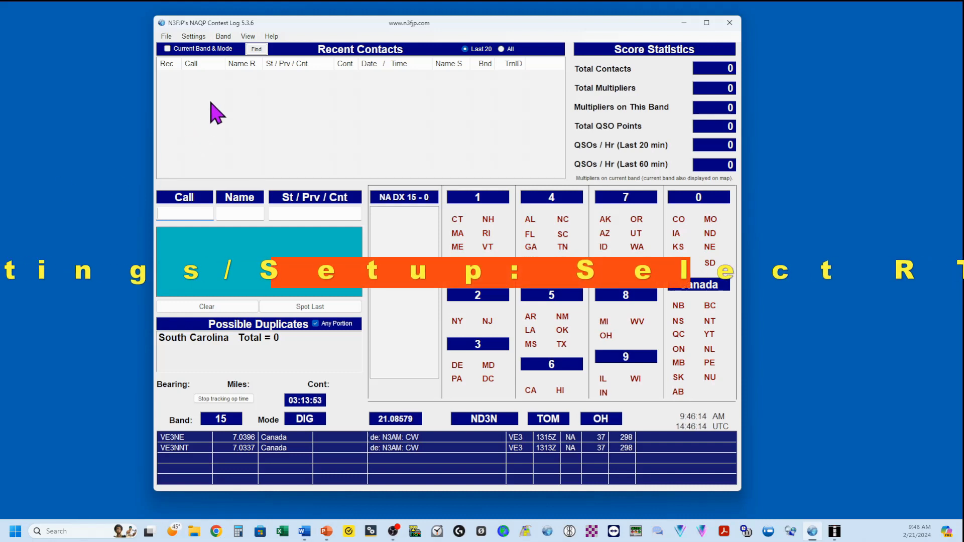
Step: Set the contest type to RTTY in the contest log's setup form
click(194, 39)
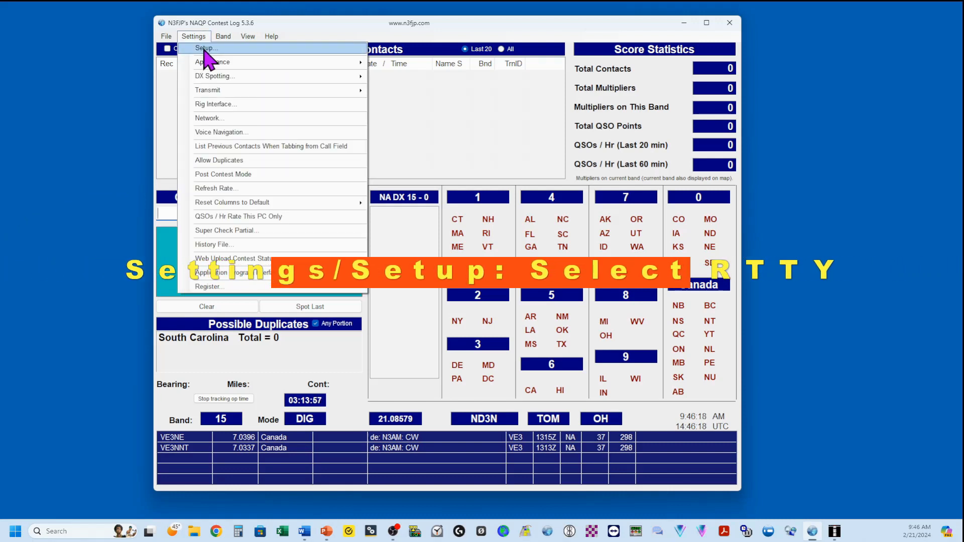
click(198, 48)
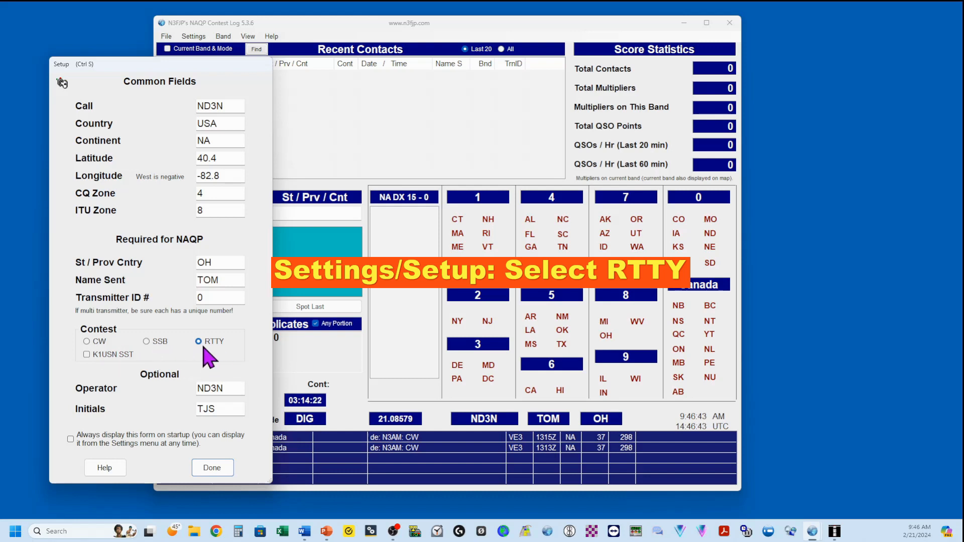
click(210, 467)
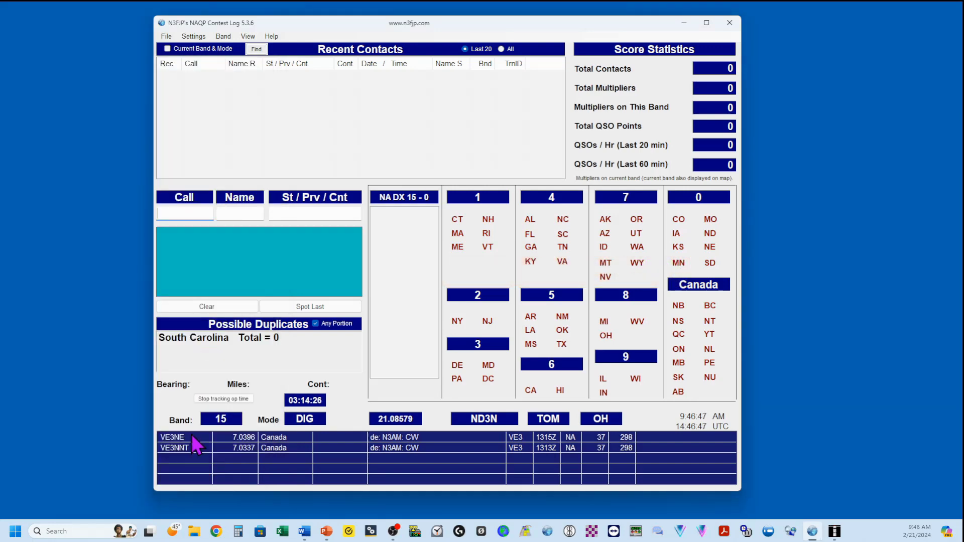
Step: Load the IC7300-CIV.rig settings into the rig interface and test the connection to the radio
click(194, 39)
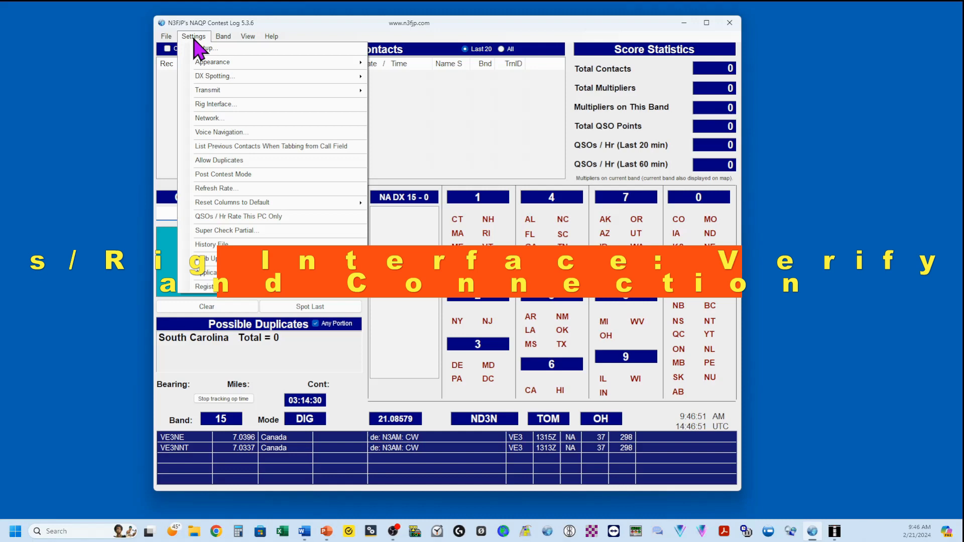
click(210, 104)
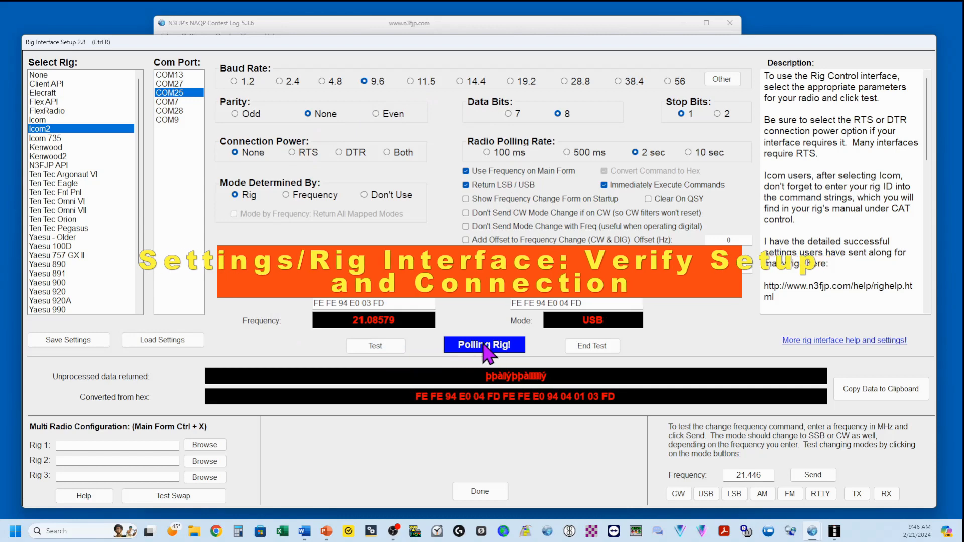
click(167, 344)
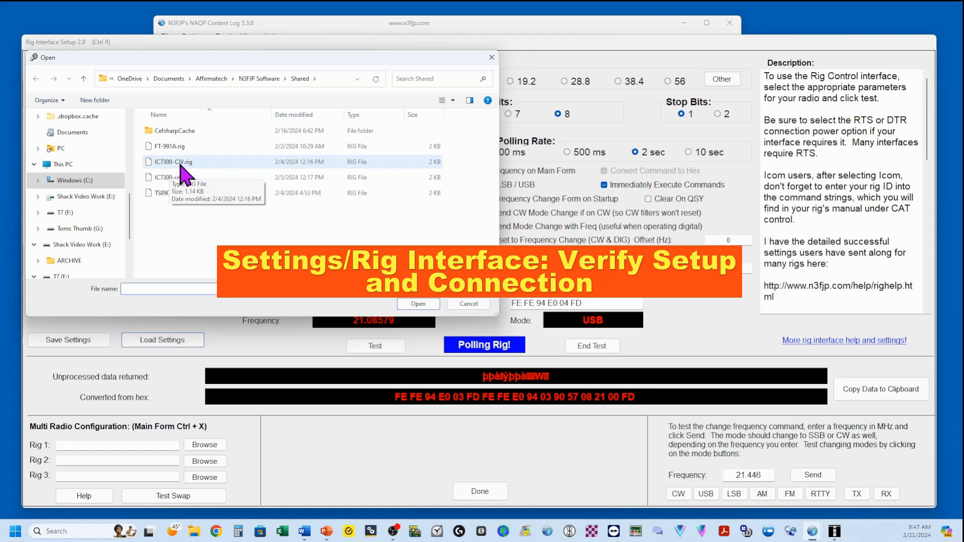
click(173, 162)
click(418, 304)
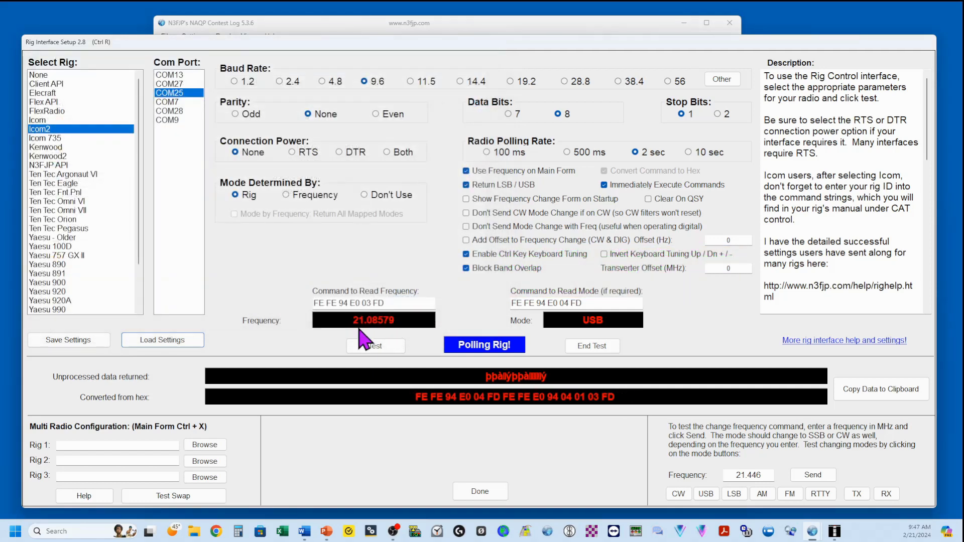
click(372, 346)
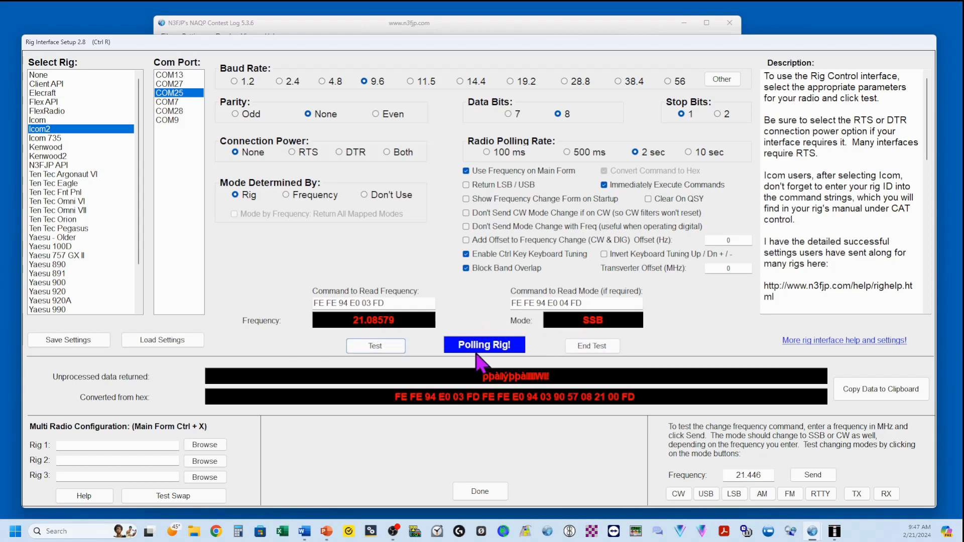
click(479, 492)
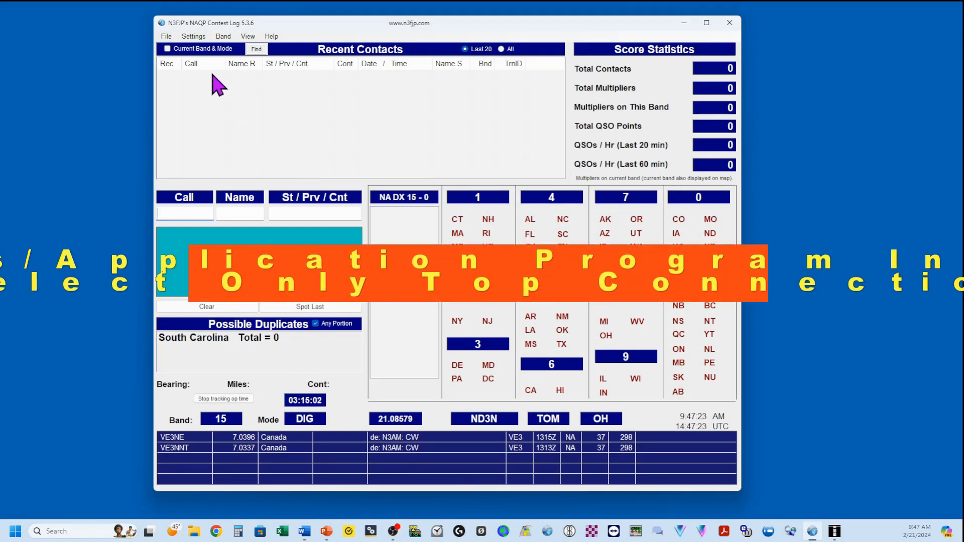
Step: Open the contest log's Application Program Interface settings
click(192, 37)
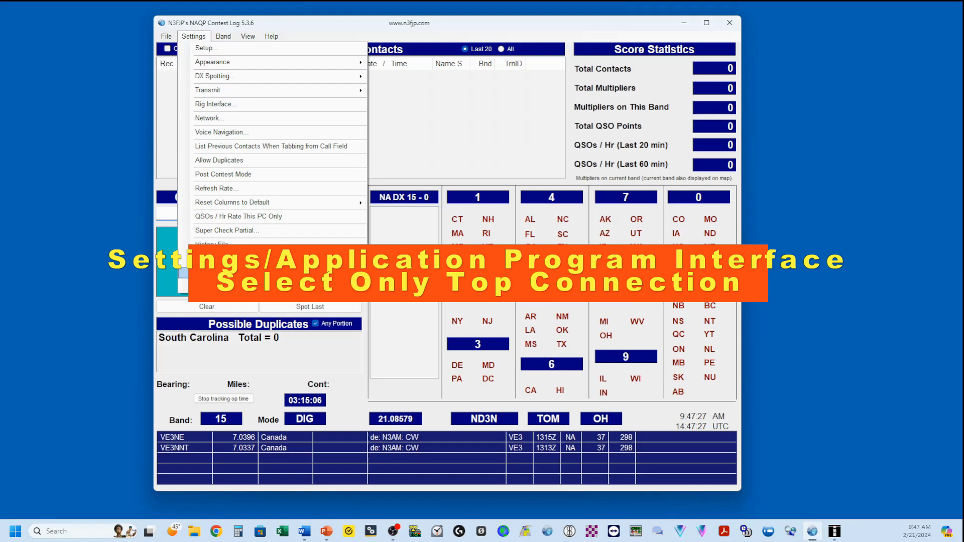
click(226, 273)
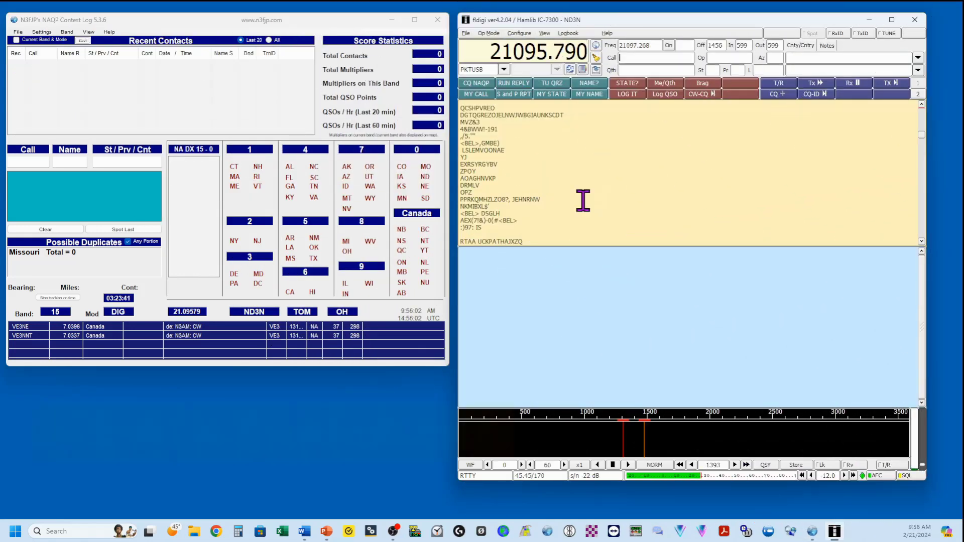
Step: Switch to fldigi, enable Connect for the N3FJP logs at 127.0.0.1 port 1100, and save the logging configuration
click(518, 33)
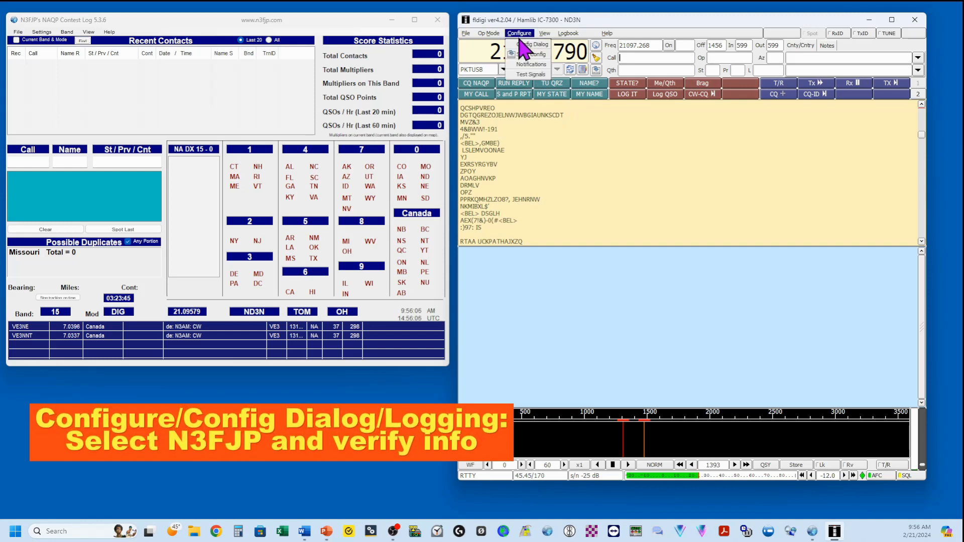
click(531, 45)
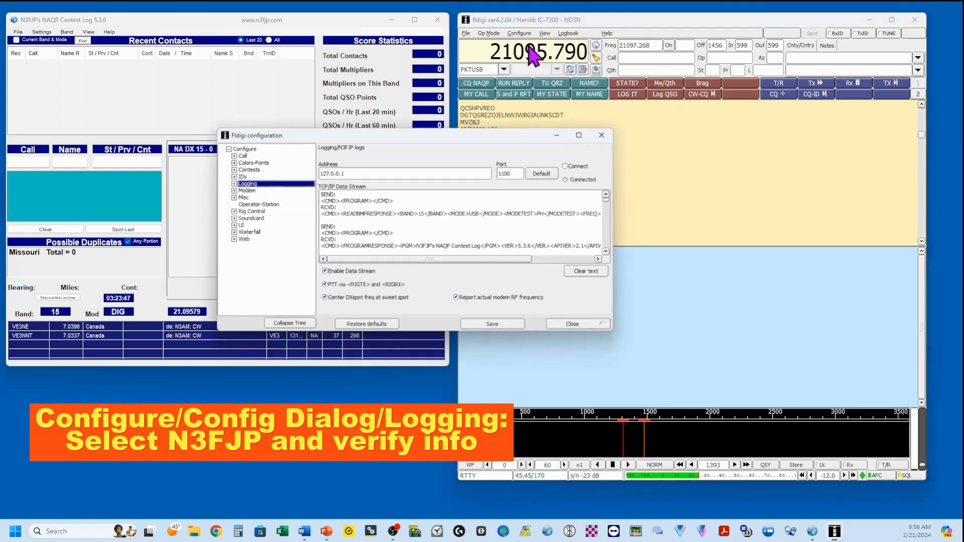
click(233, 184)
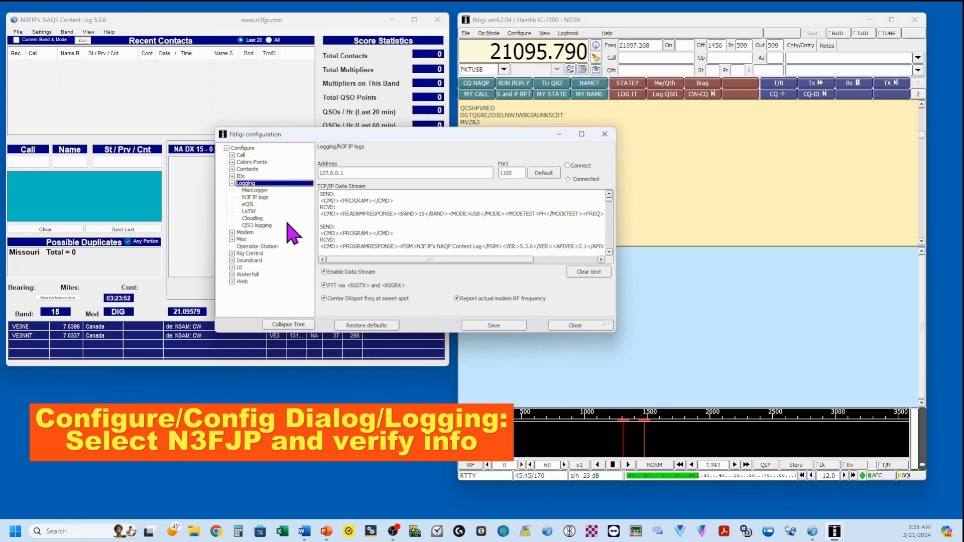
click(254, 198)
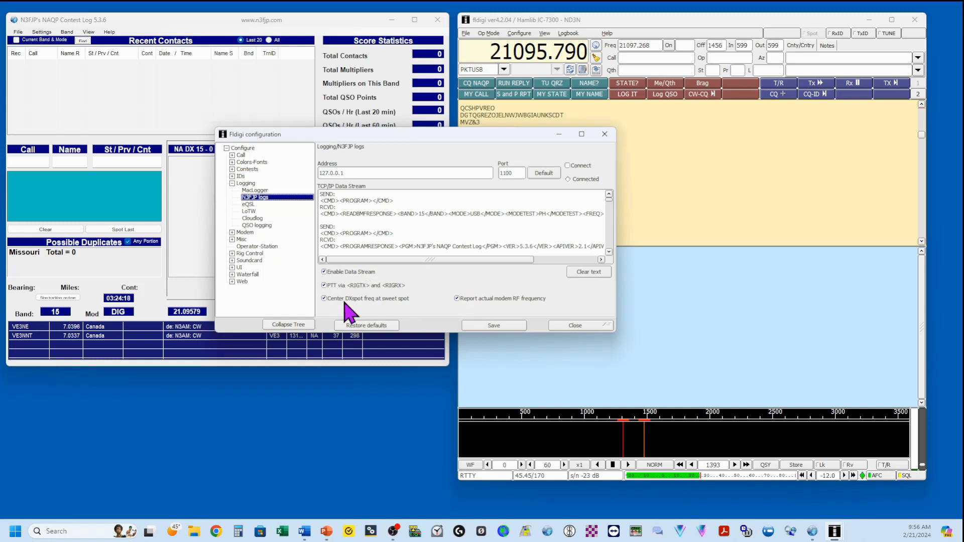
click(568, 168)
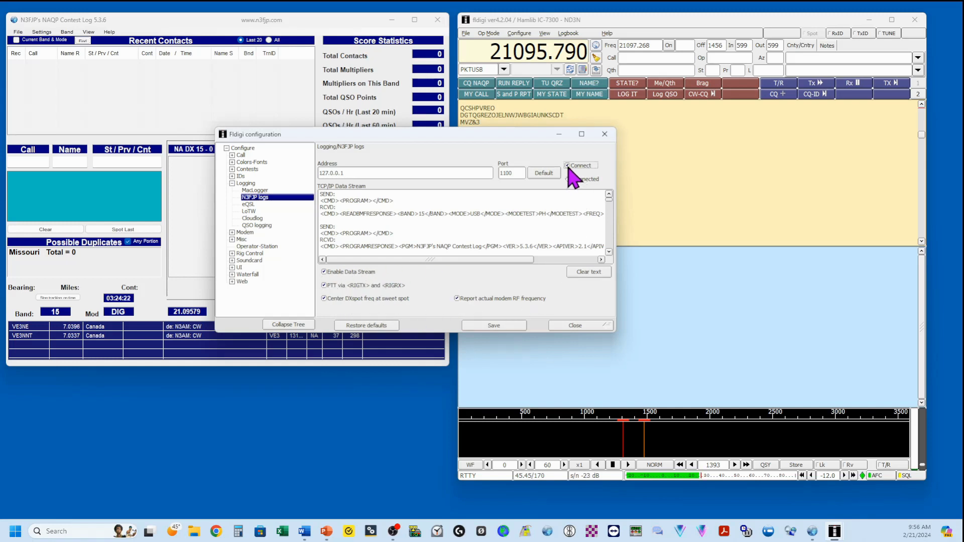
click(550, 237)
click(550, 235)
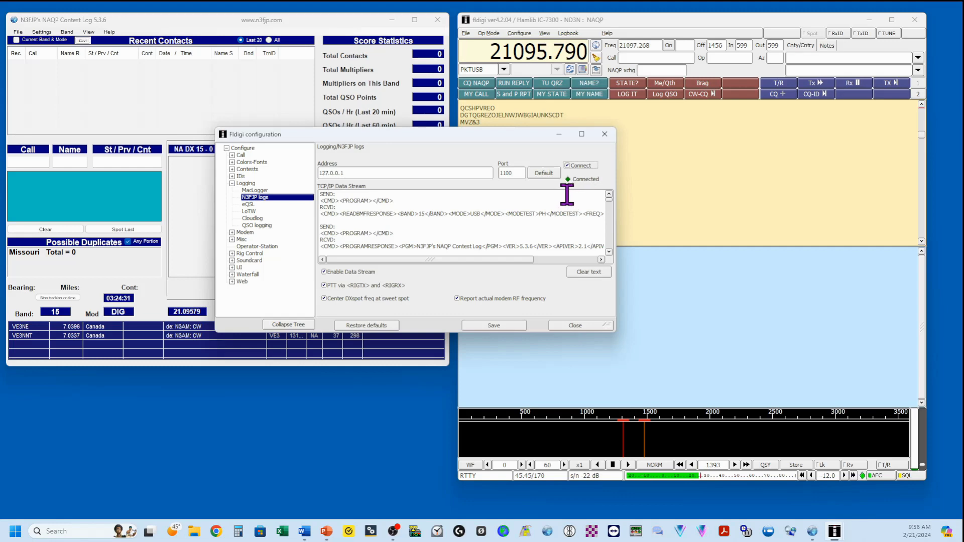
click(504, 327)
click(561, 328)
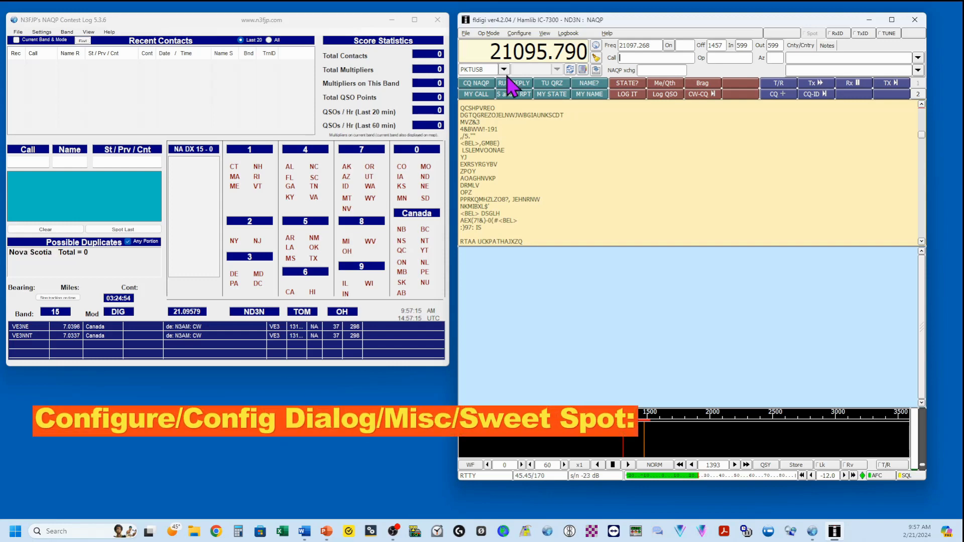
Step: Save the Sweet Spot frequencies at 1500 for CW, RTTY and PSK, with new modems always starting at these frequencies
click(520, 33)
click(530, 45)
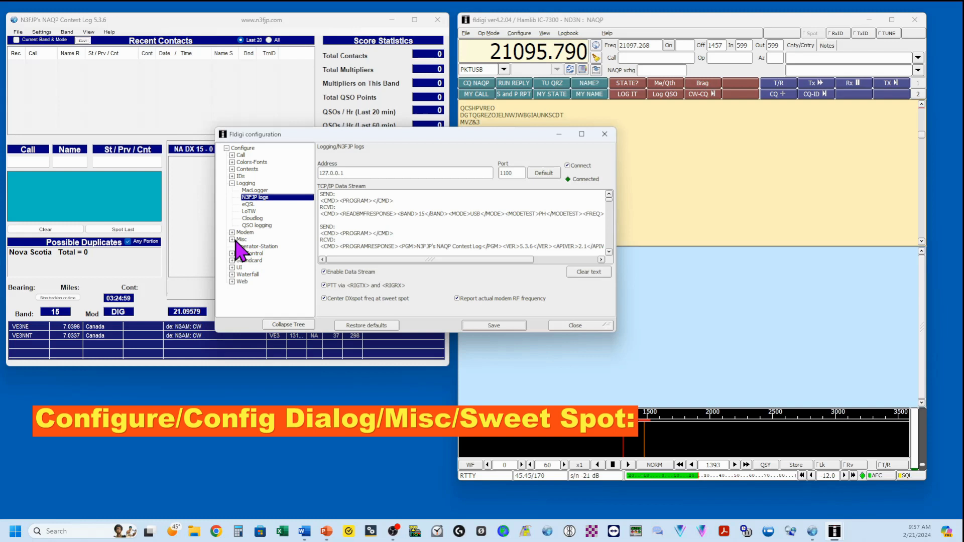
click(231, 239)
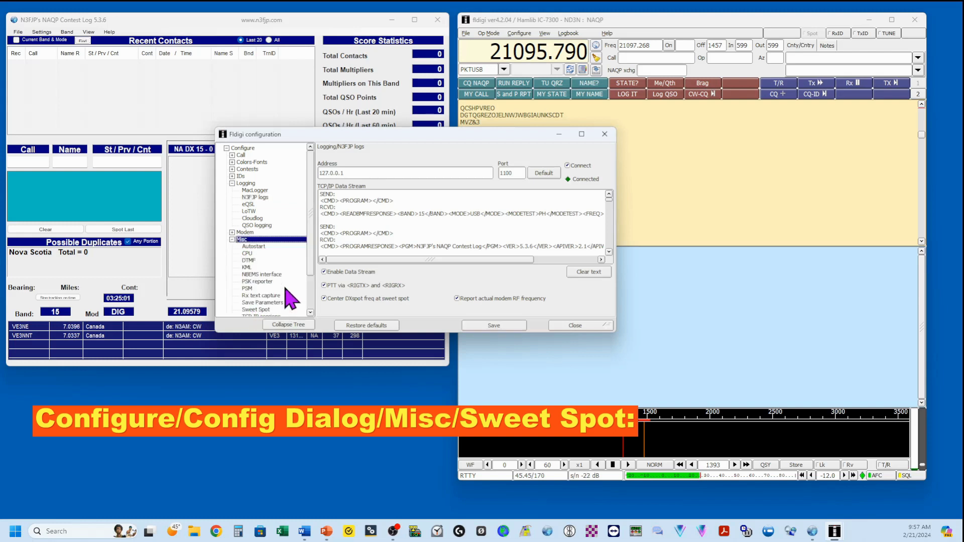
scroll(289, 298, down, 3)
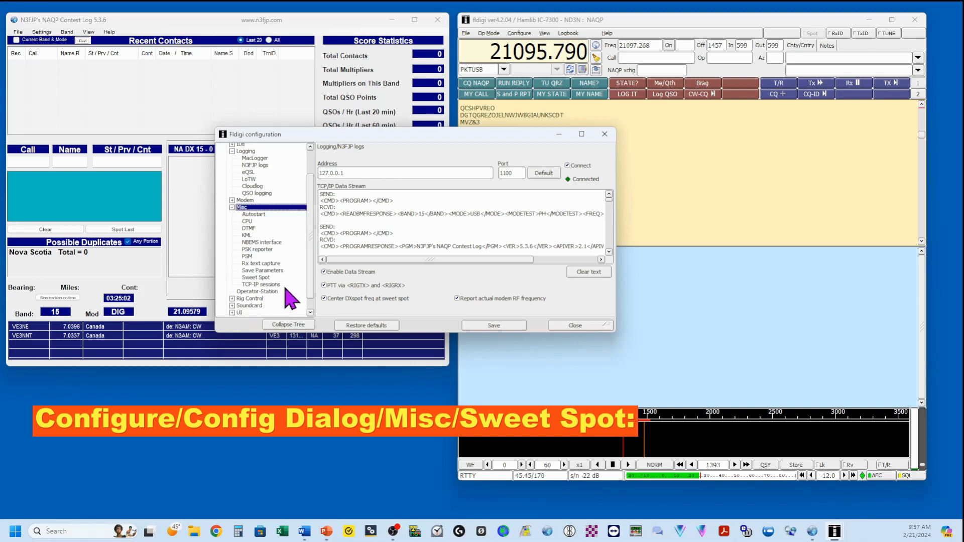
click(257, 277)
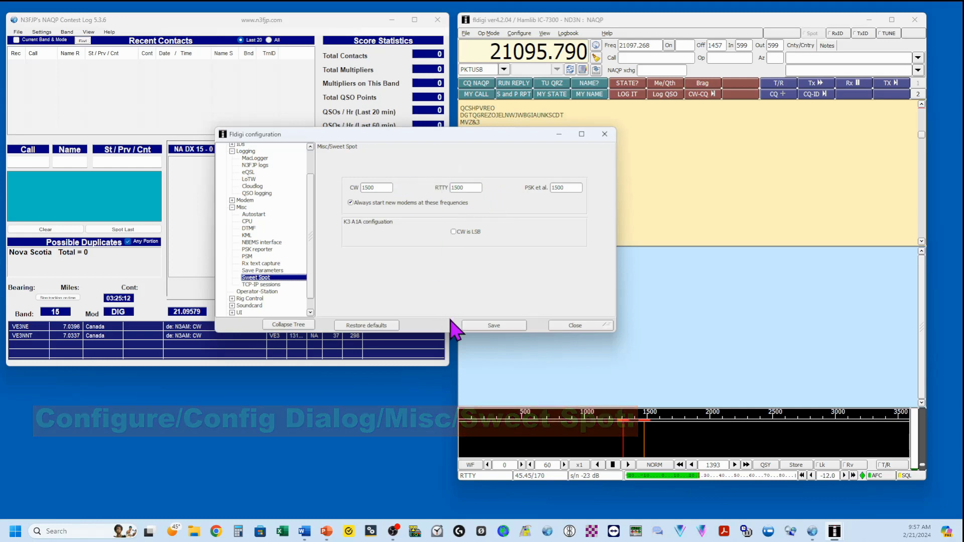
click(493, 326)
click(572, 326)
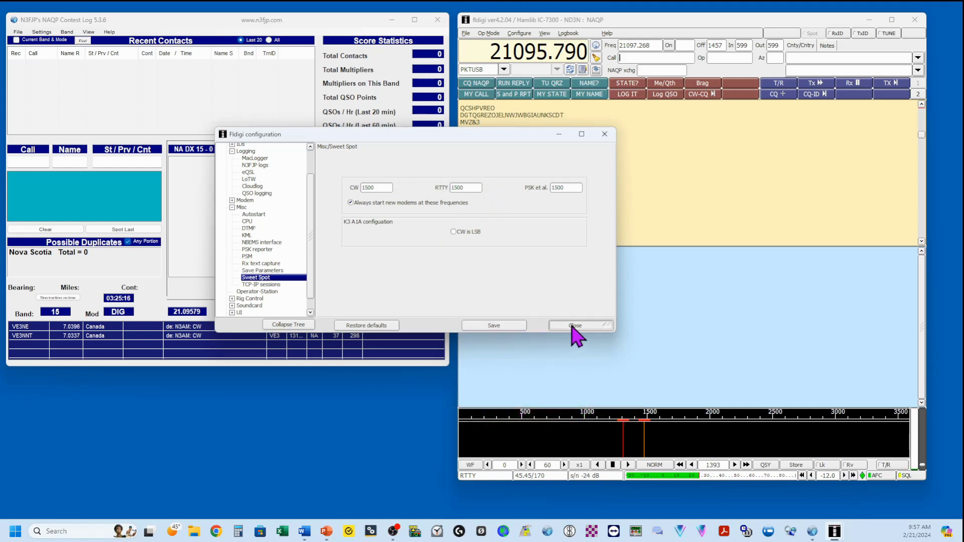
Step: Set the contest to NAQP in the general contest configuration and save it
click(519, 33)
click(522, 43)
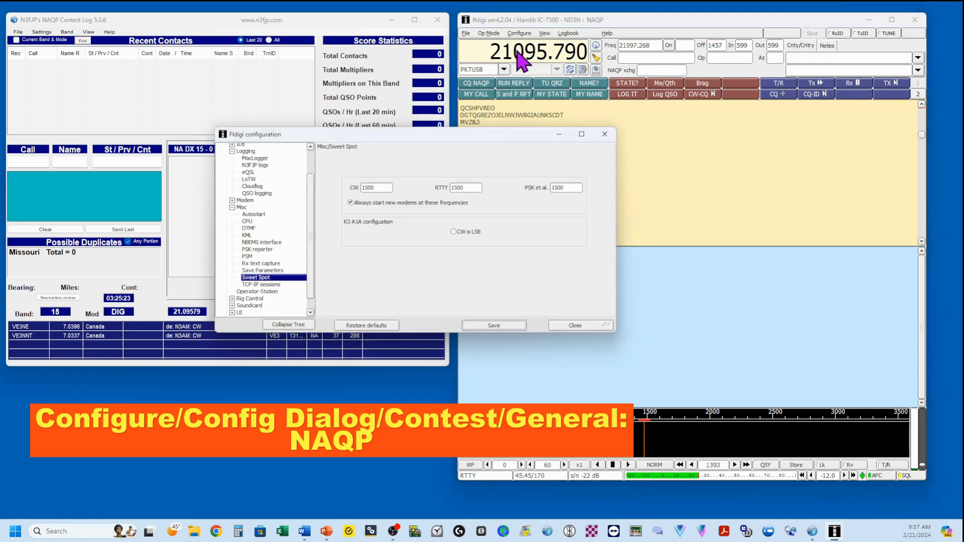
scroll(274, 211, up, 1)
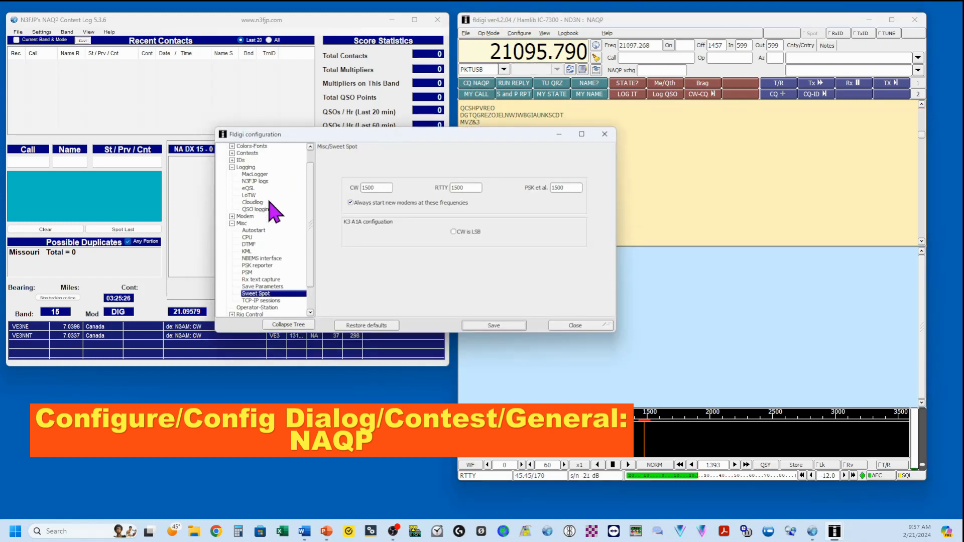
click(232, 153)
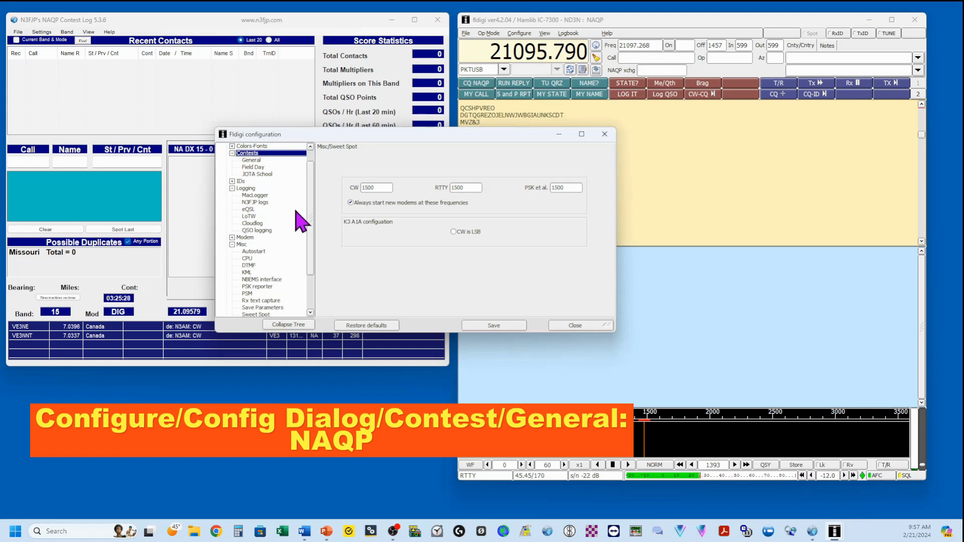
click(252, 161)
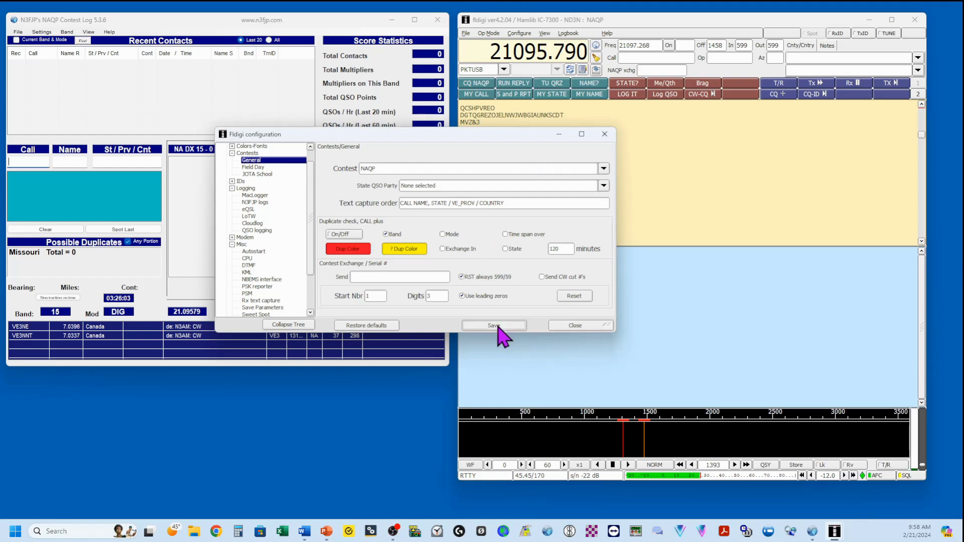
click(575, 325)
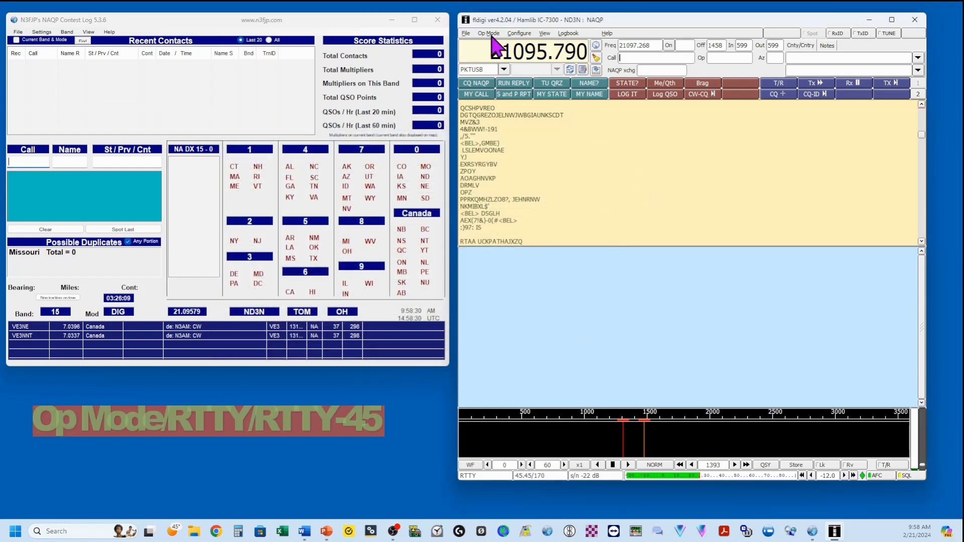
Step: Set the operating mode to RTTY-45
click(491, 34)
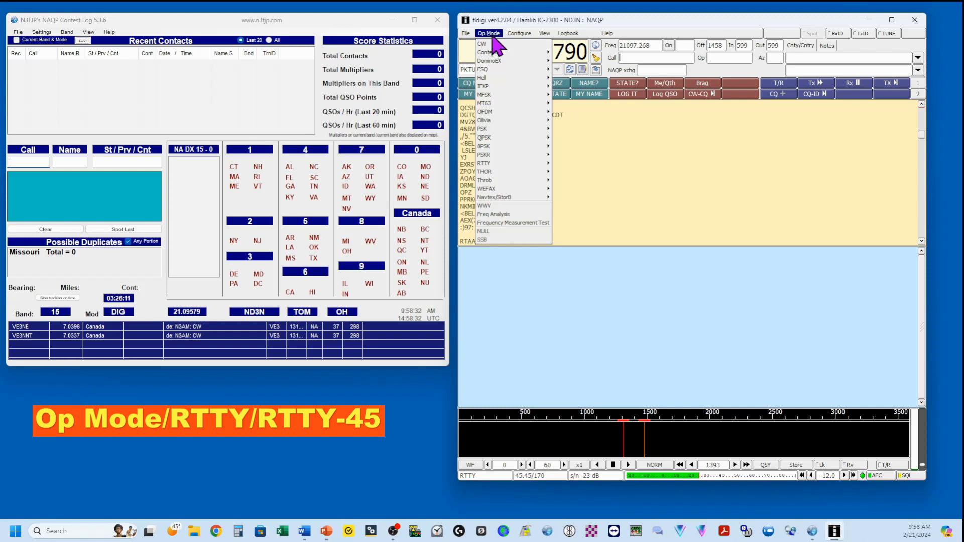
mouse_move(489, 166)
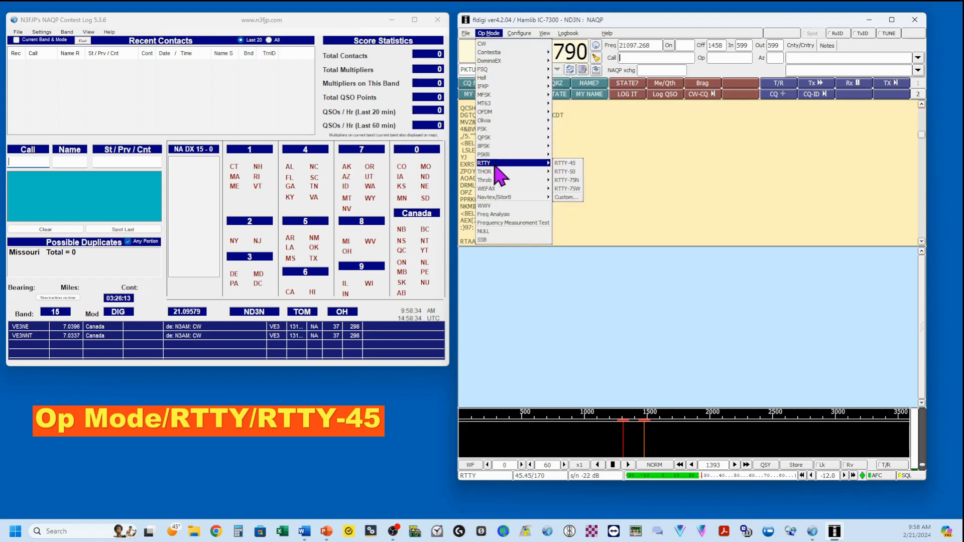
click(566, 166)
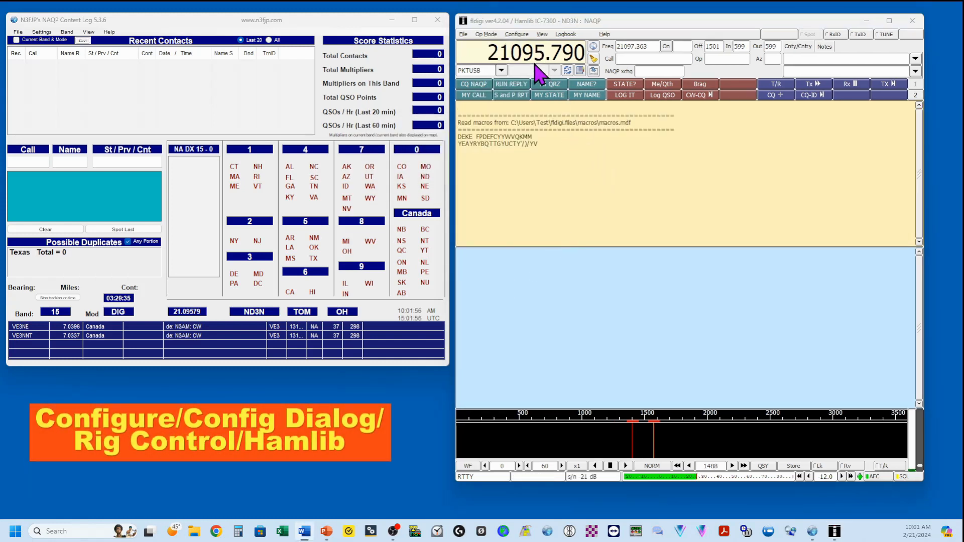
Step: Configure Hamlib rig control for the Icom IC-7300 on COM9 at 115200 baud with PTT via Hamlib command, and save
click(519, 34)
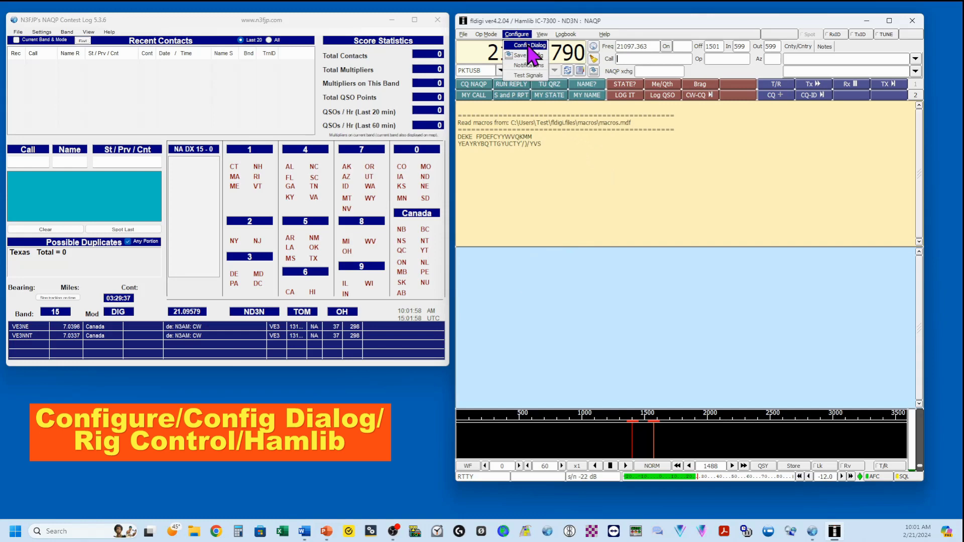
click(525, 56)
click(33, 99)
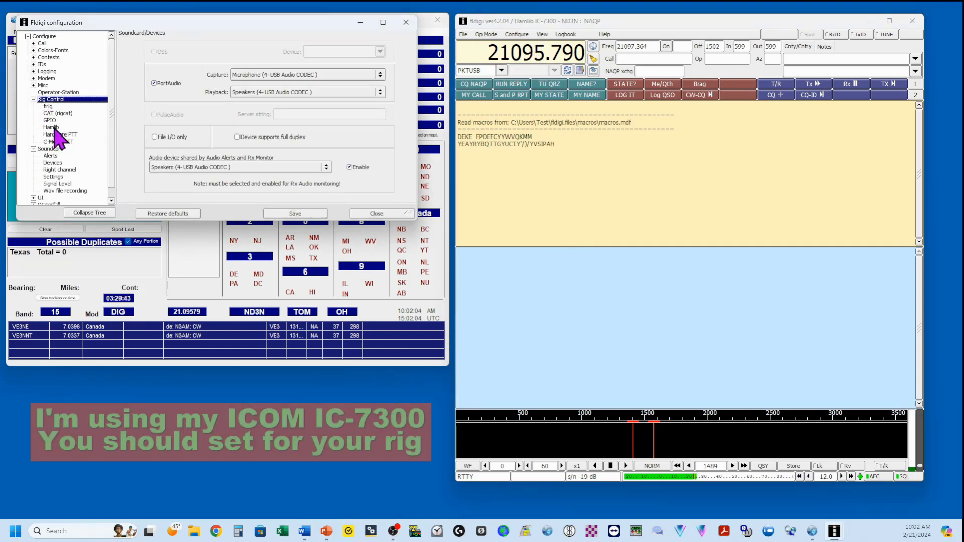
click(54, 128)
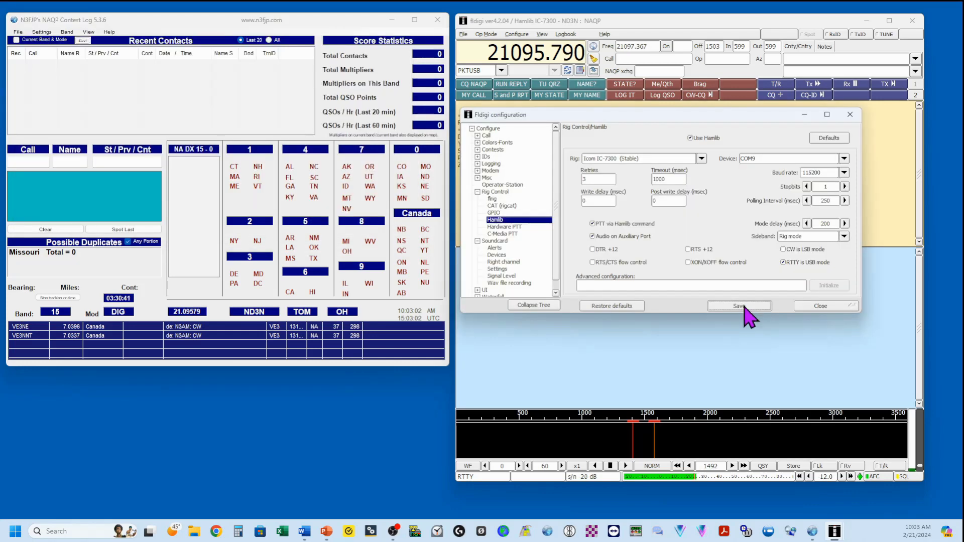
click(818, 306)
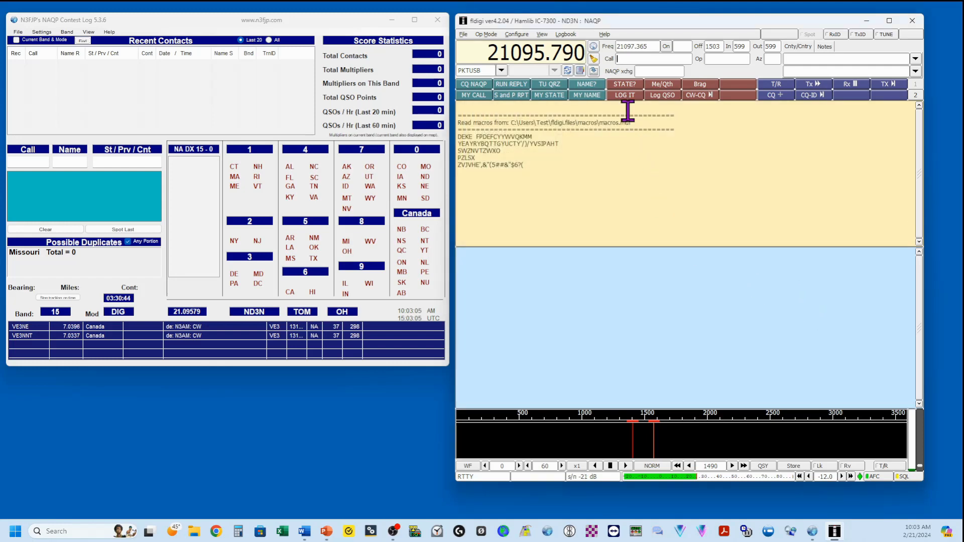
Step: Review the soundcard's PortAudio capture and playback devices in the configuration, and check the list of rig modes
click(519, 35)
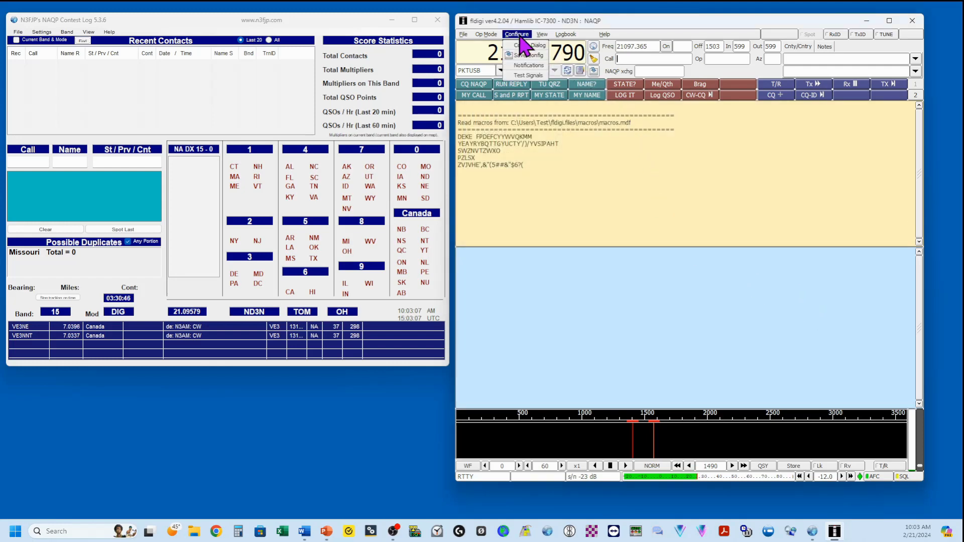
click(526, 46)
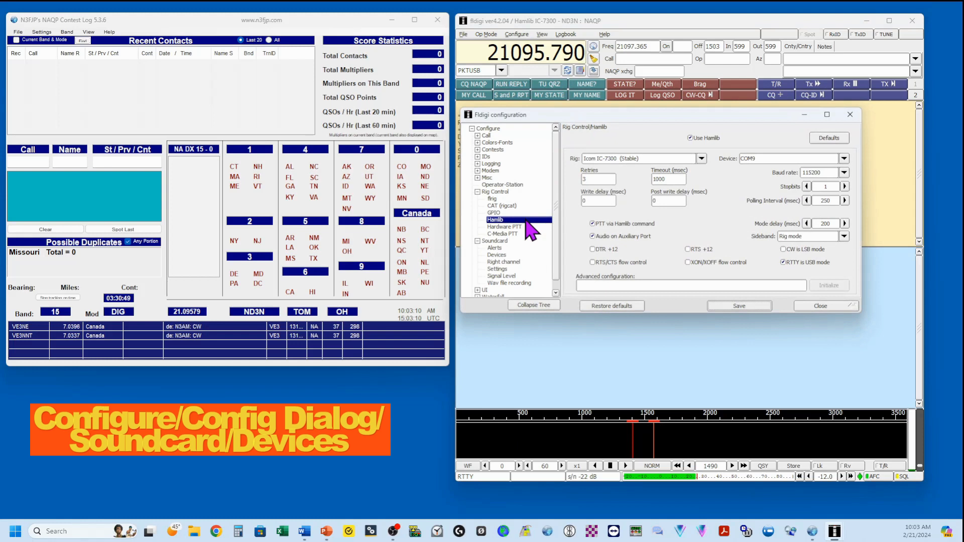
click(498, 256)
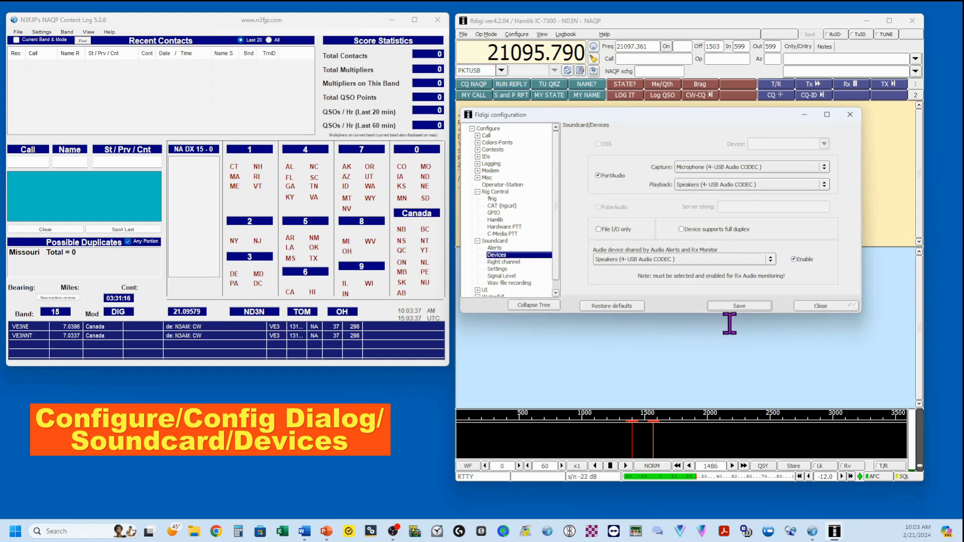
click(822, 307)
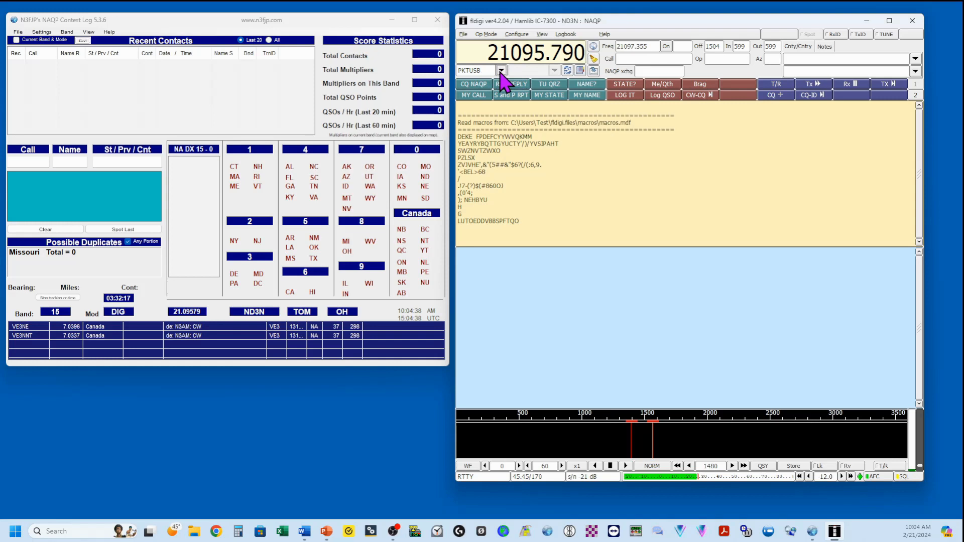
click(501, 71)
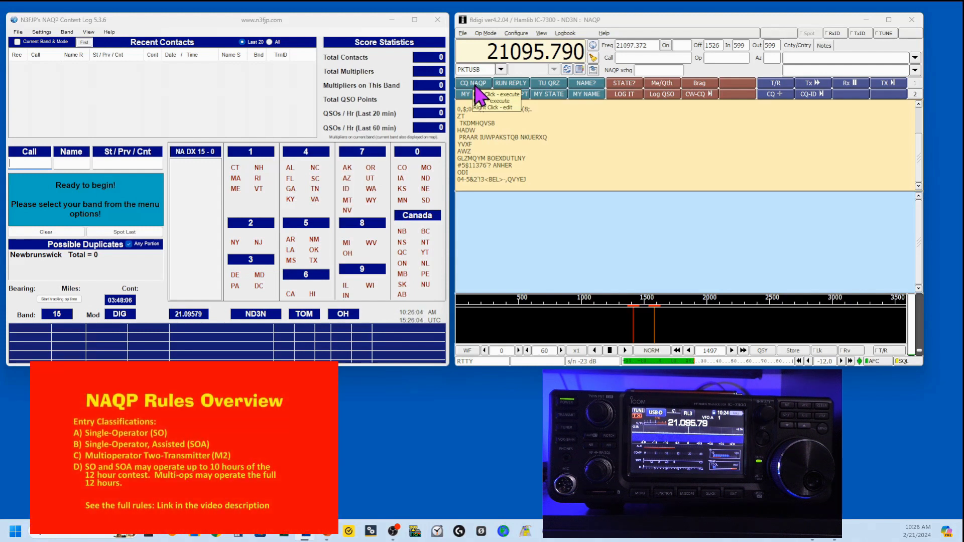
Step: Examine the CQ NAQP macro's call text and its ending tags in the macro editor, and close it
right_click(474, 86)
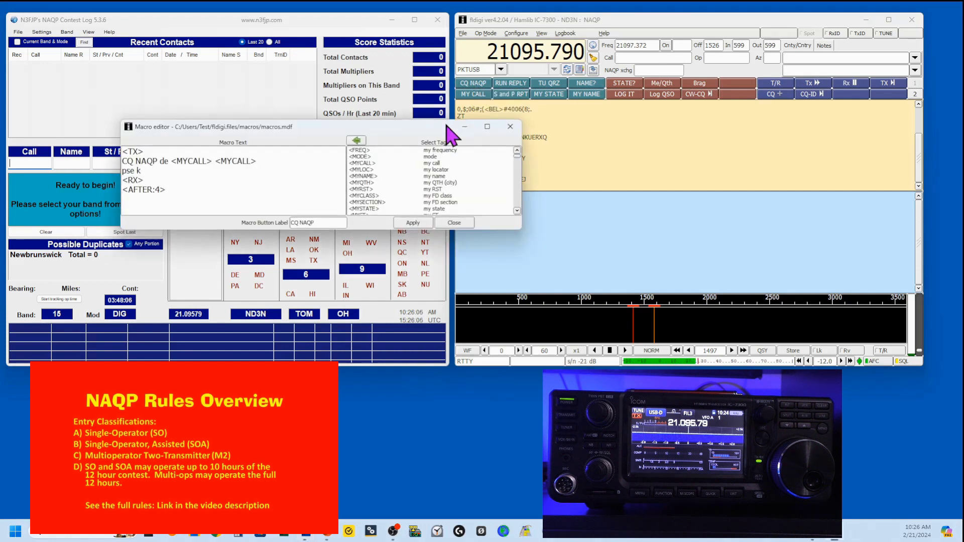
drag(122, 151, 268, 163)
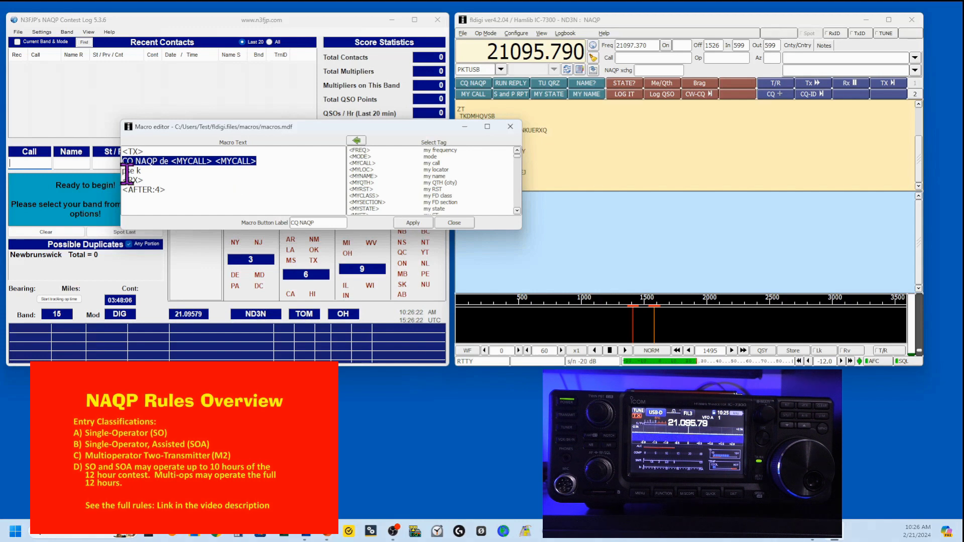
mouse_move(122, 171)
mouse_down()
mouse_move(146, 173)
mouse_move(122, 189)
mouse_up()
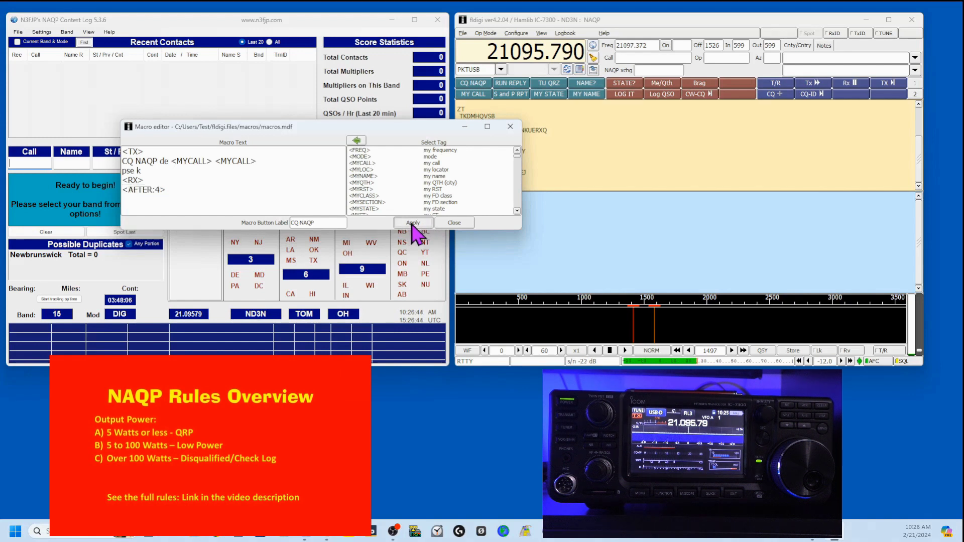
click(454, 223)
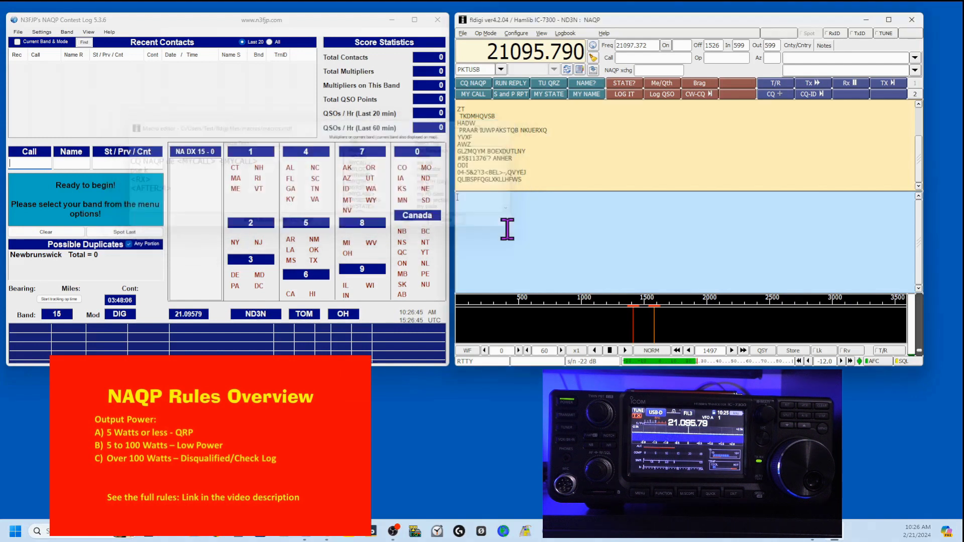
Step: Examine the RUN REPLY macro's exchange text and receive tag, and check the Call entry it draws from
right_click(512, 84)
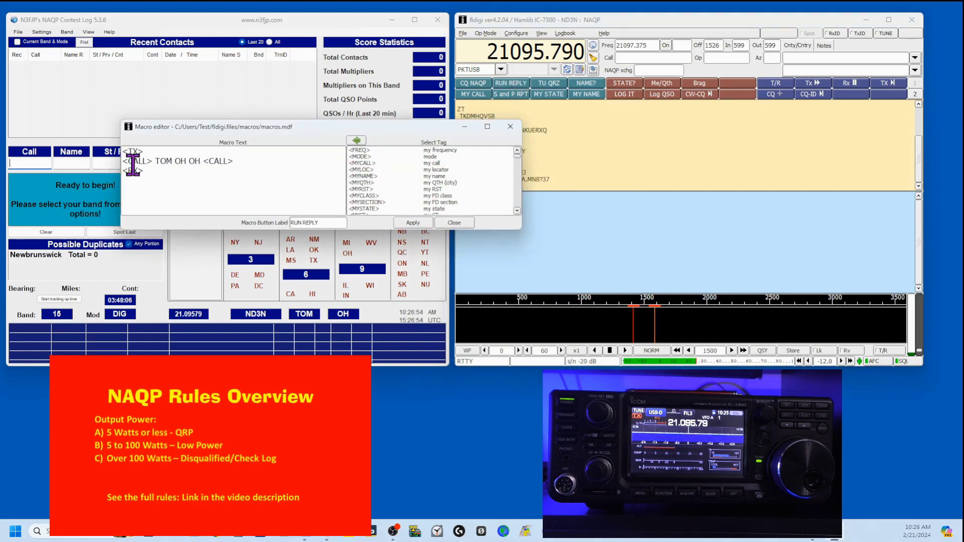
drag(122, 151, 245, 161)
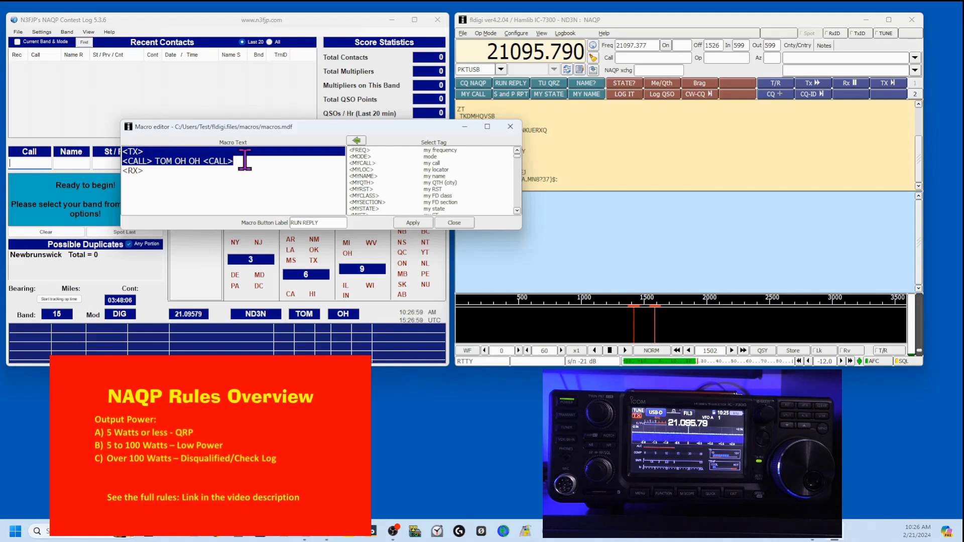
click(621, 58)
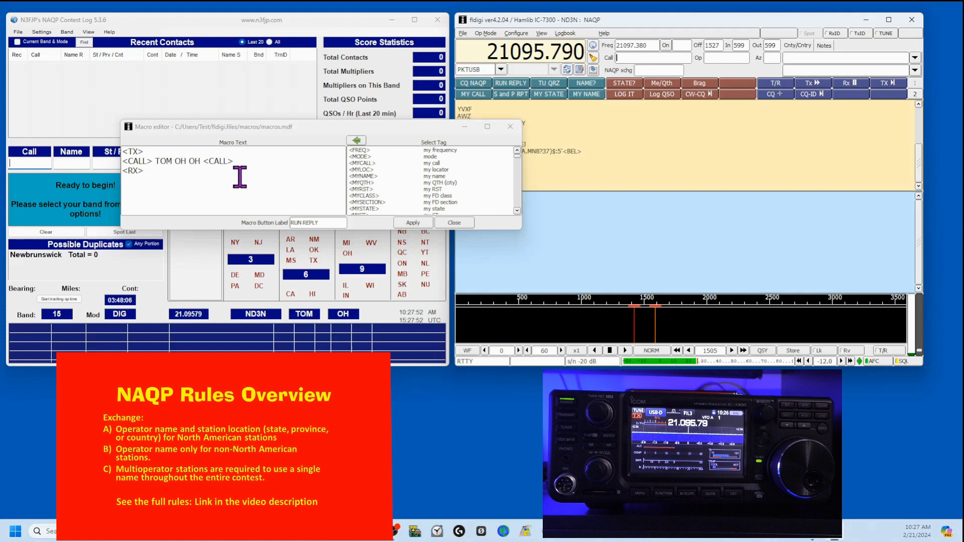
drag(151, 173, 109, 175)
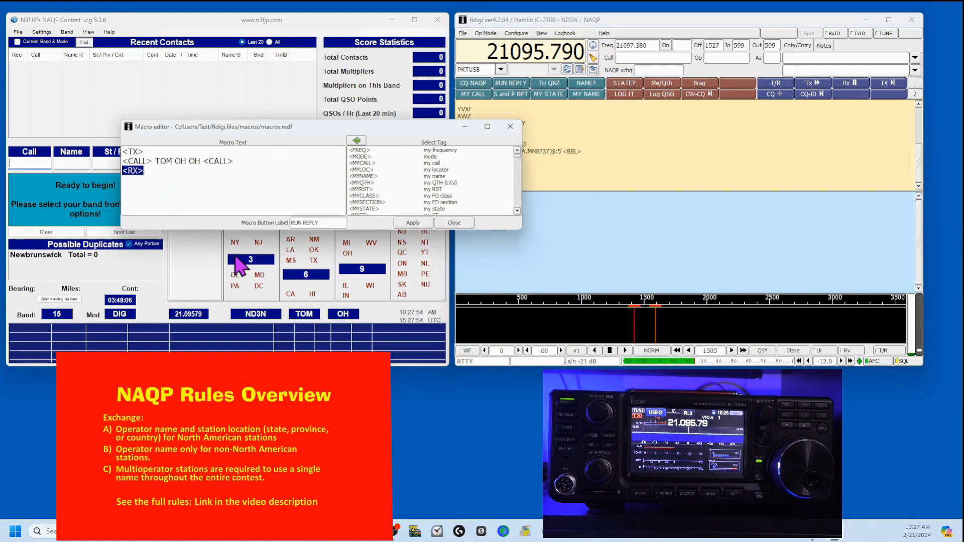
click(454, 223)
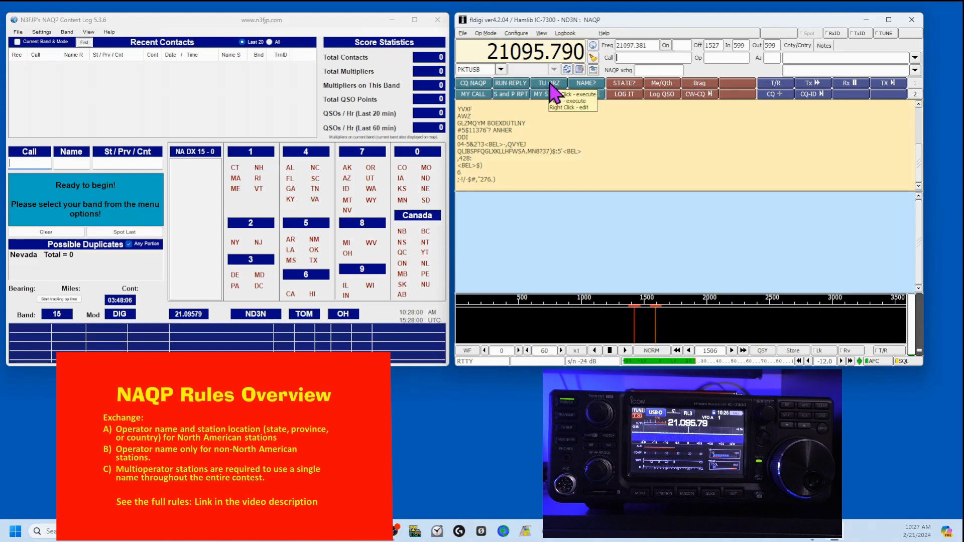
Step: Examine the TU QRZ macro's text and its LOG tag in the macro editor, and close it
right_click(550, 85)
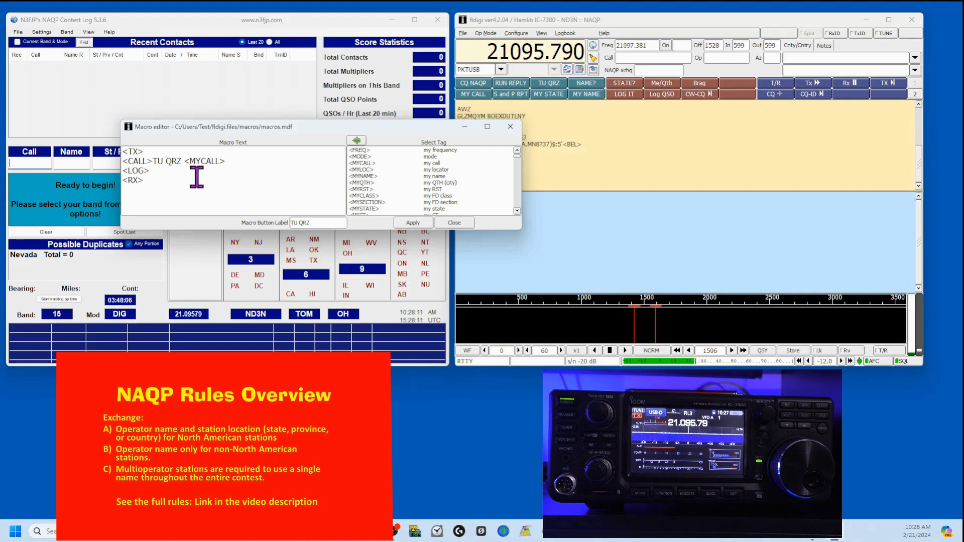
double_click(136, 171)
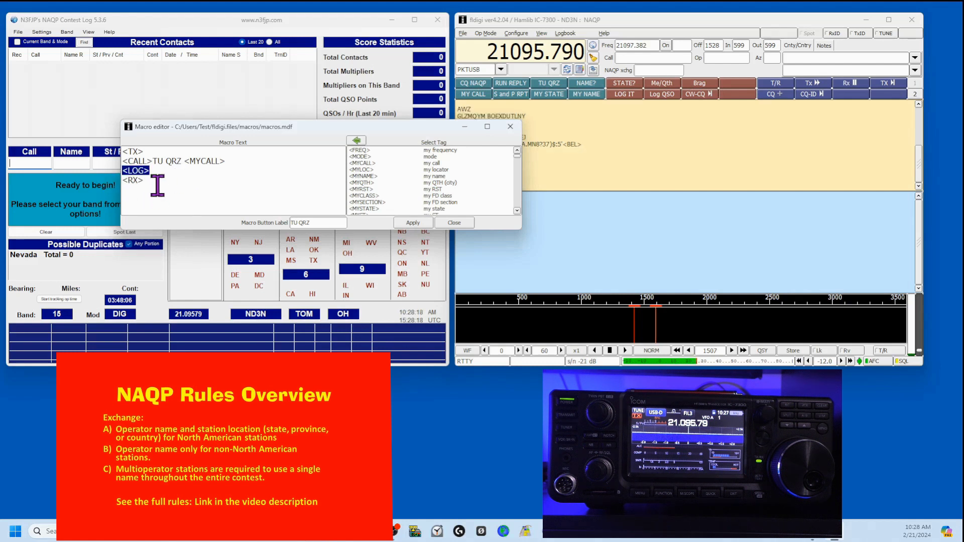
click(457, 223)
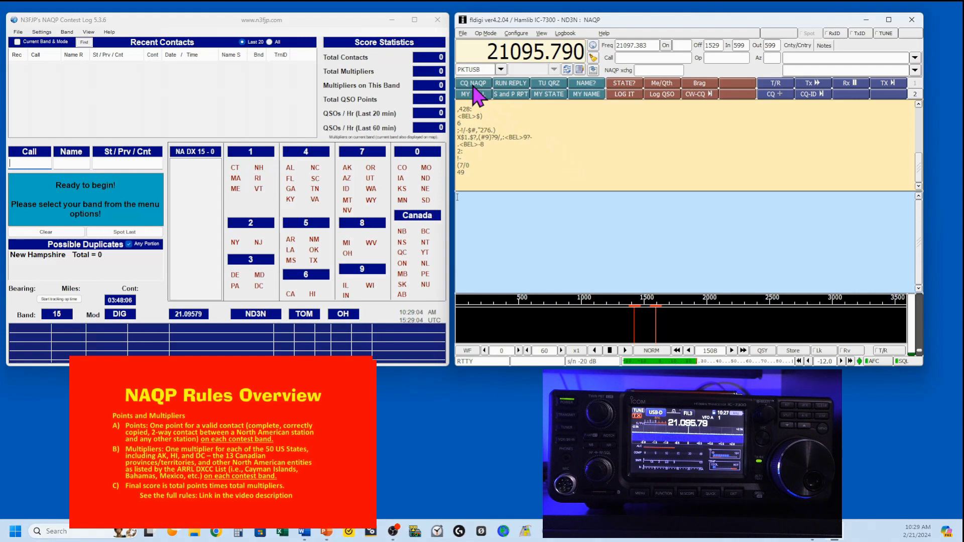
click(473, 85)
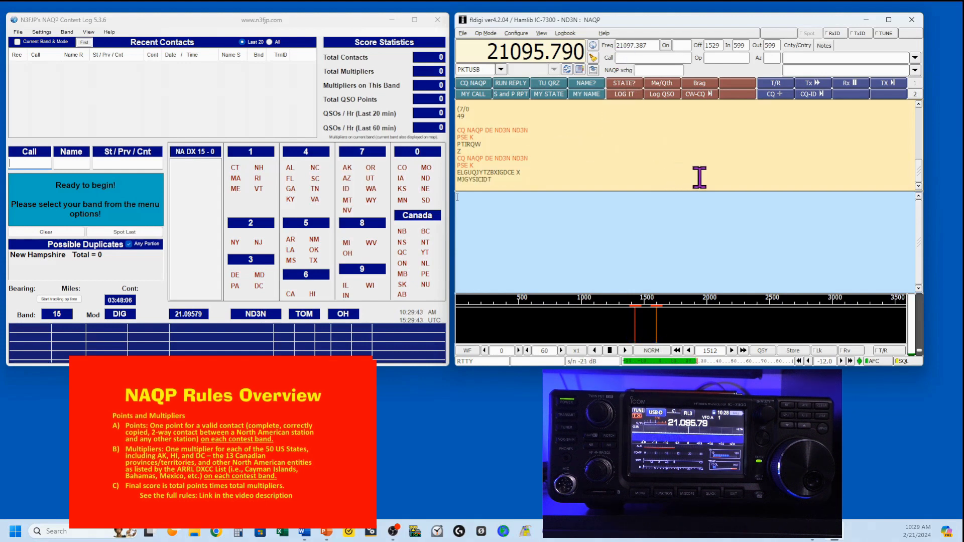
click(624, 57)
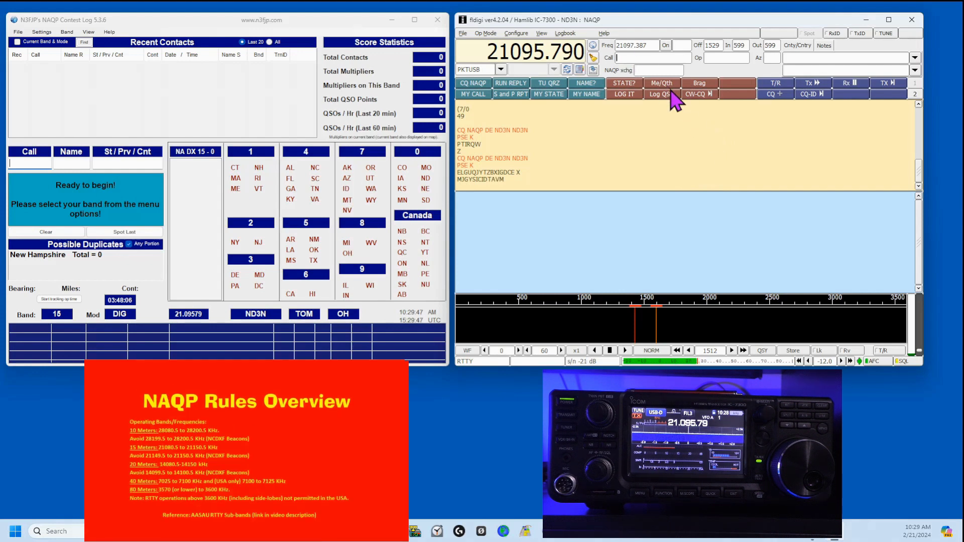
text(K3TAM)
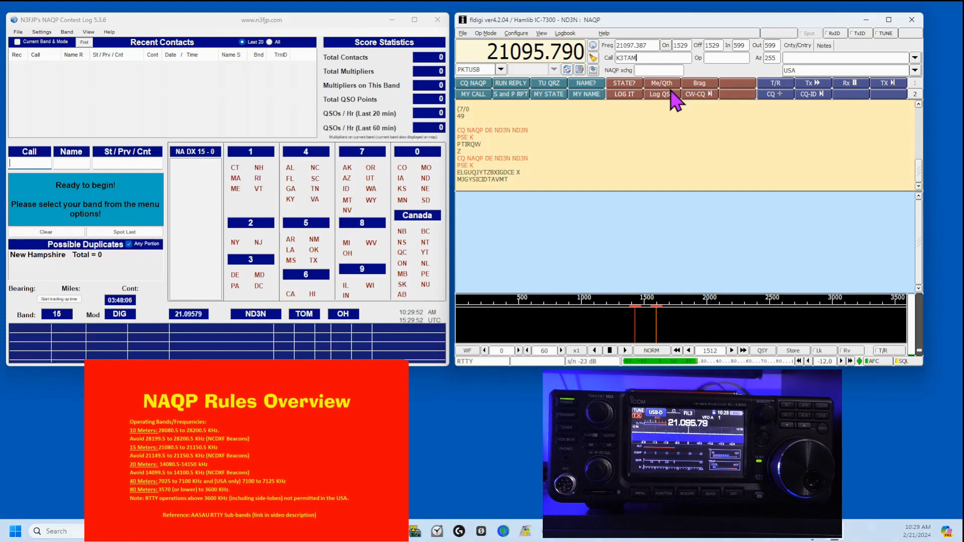
key(Tab)
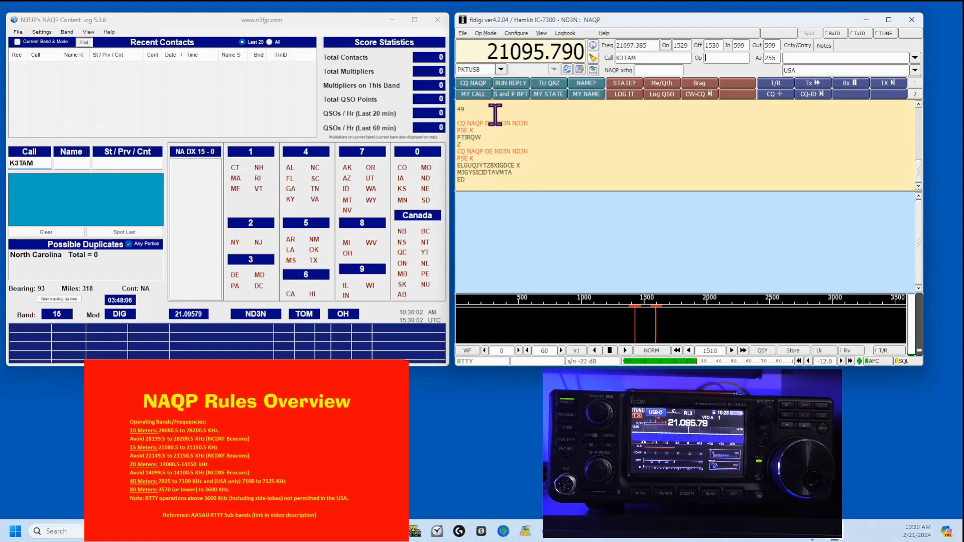
click(517, 95)
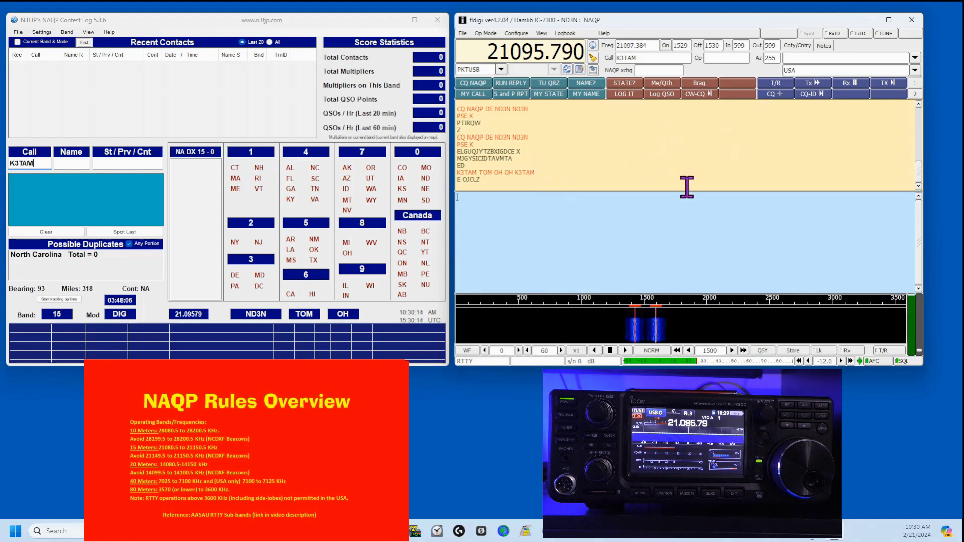
click(722, 59)
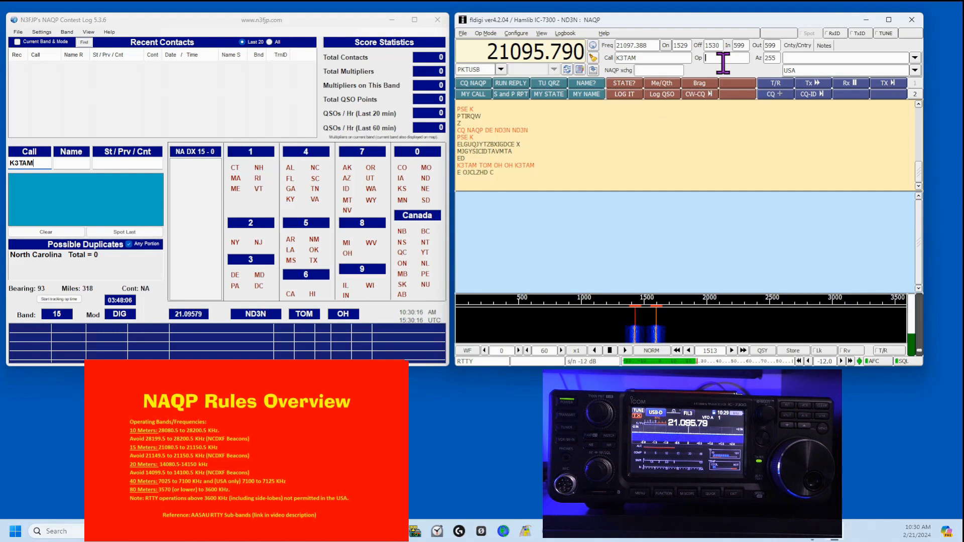
text(ta)
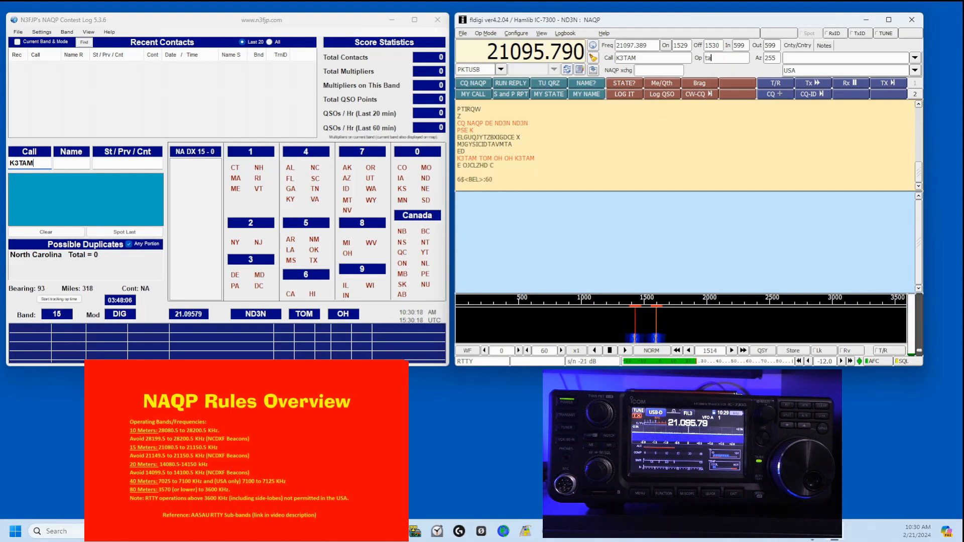
text(mmy)
click(667, 70)
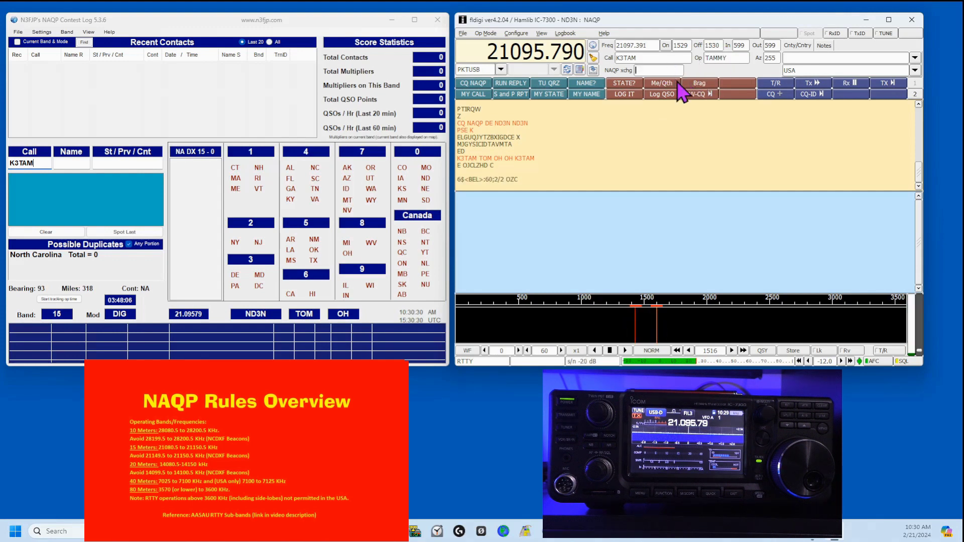
text(OH)
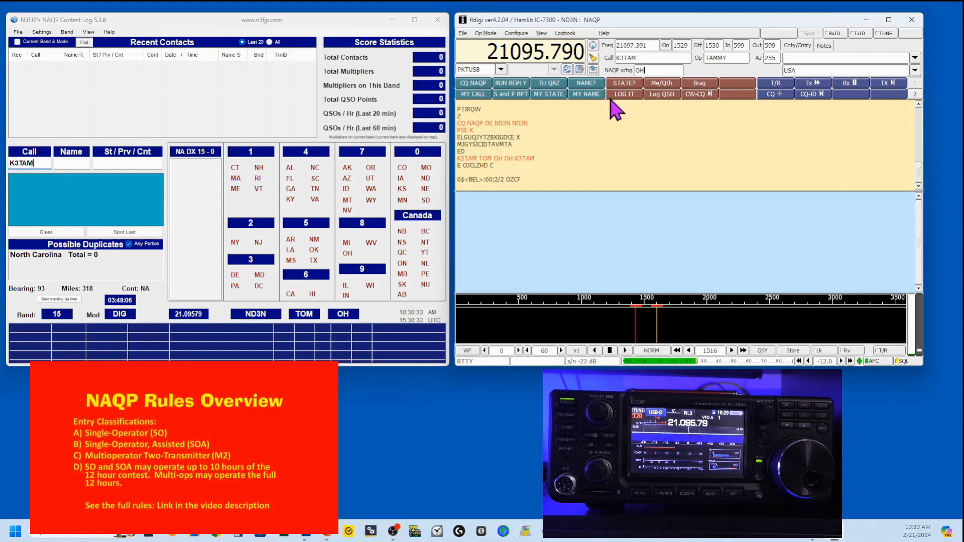
click(555, 85)
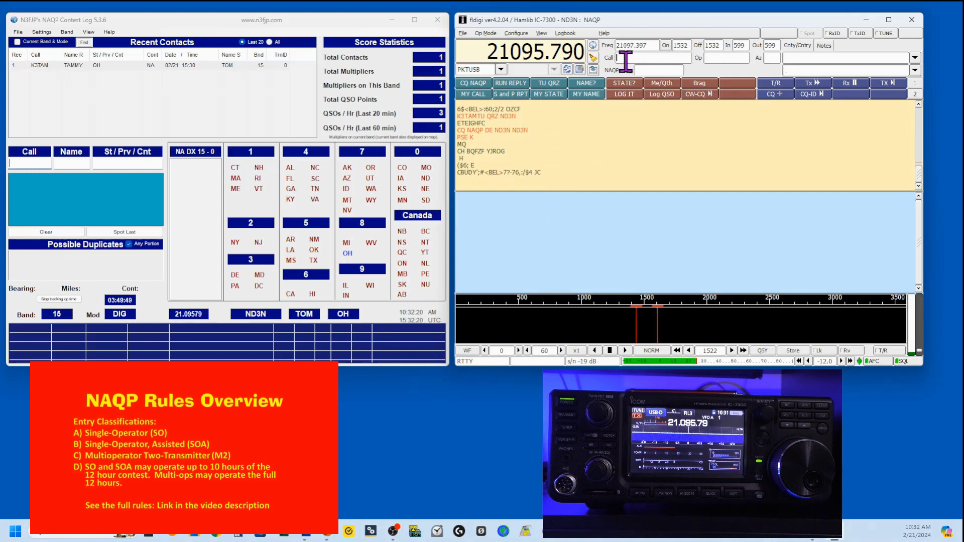
Step: Enter N1LID as the station to work and answer its CQ with the MY CALL macro
text(N1LID)
key(Tab)
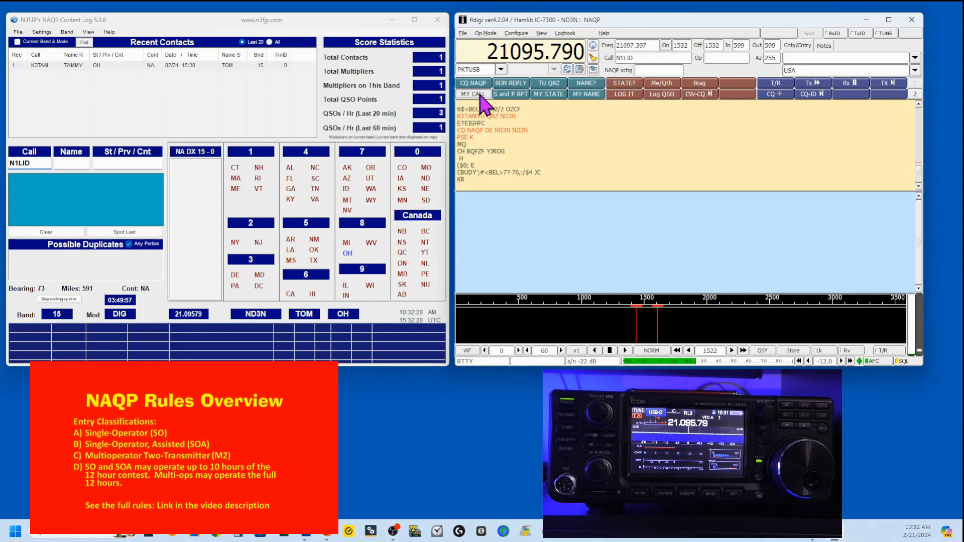
click(479, 95)
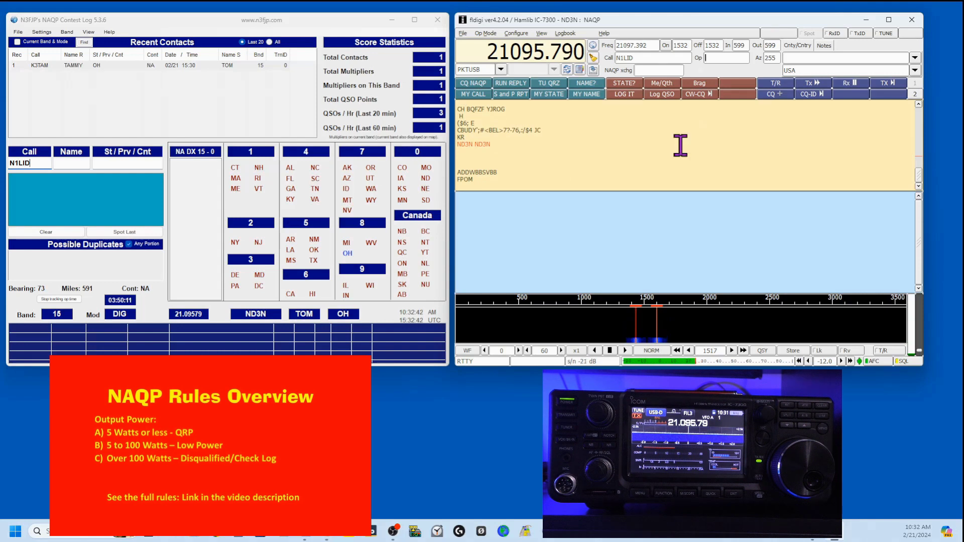
Step: Record the N1LID operator's name and the exchange md, send the S and P RPT macro and log the contact
text(oz)
click(646, 71)
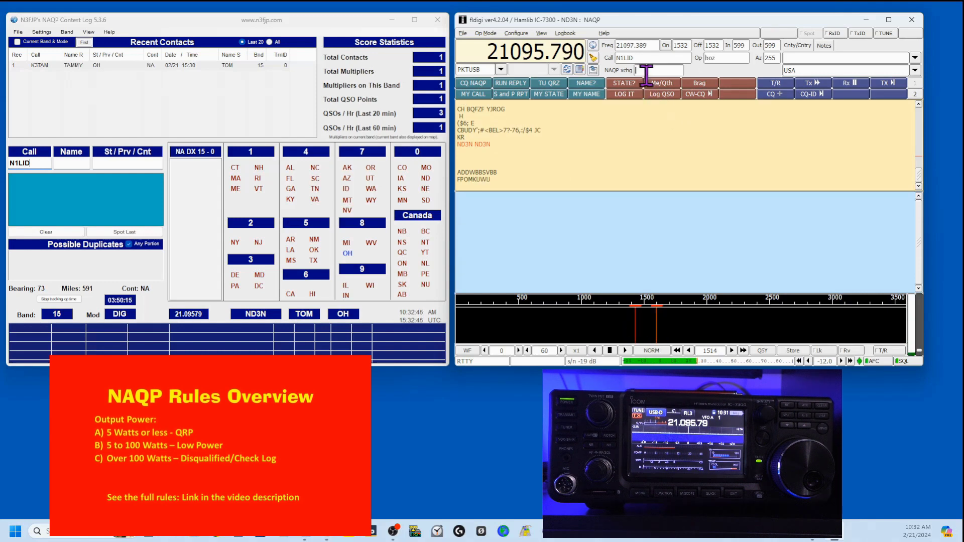
text(md)
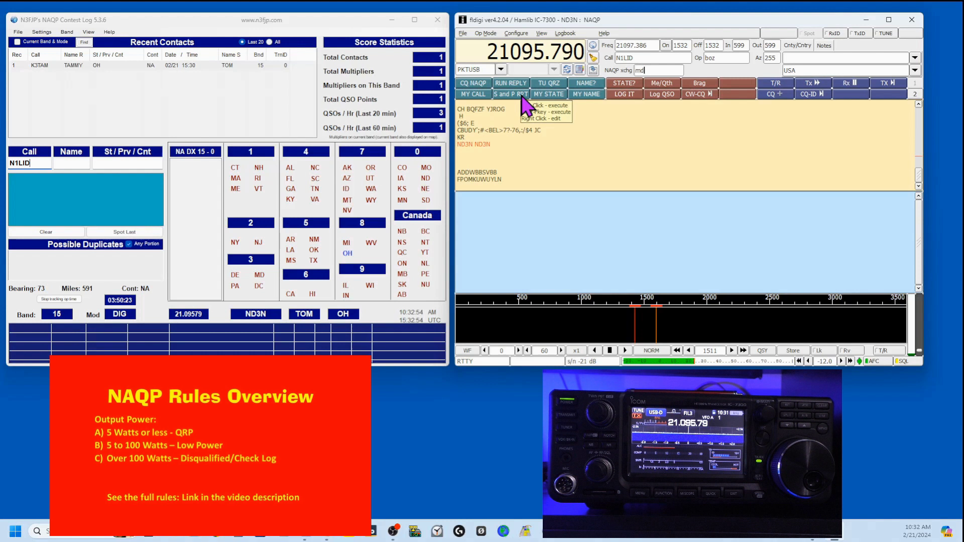
click(521, 96)
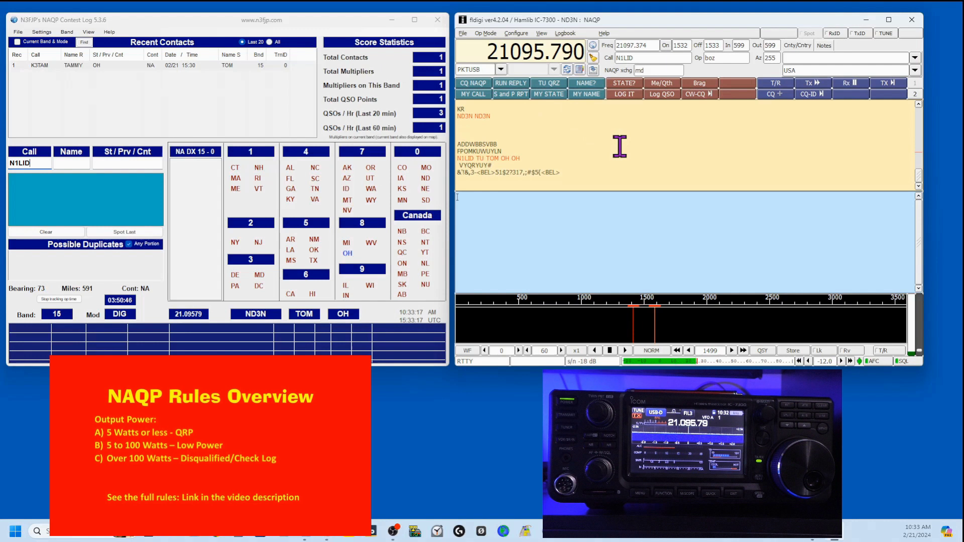
click(624, 95)
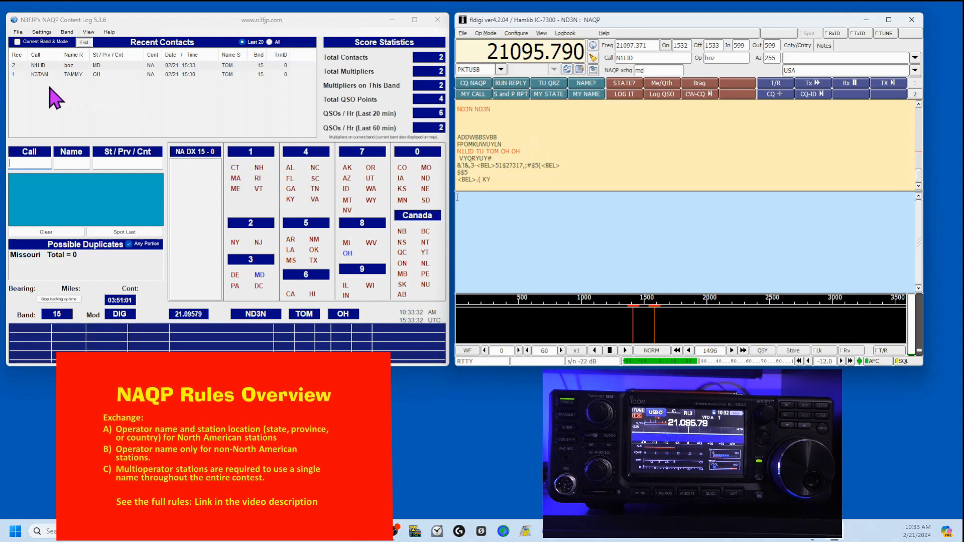
click(631, 58)
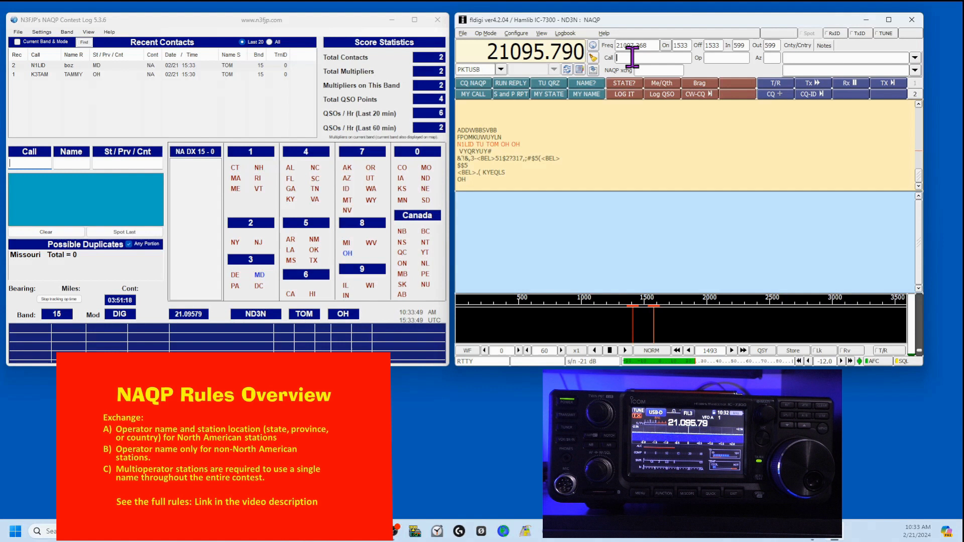
text(TAM)
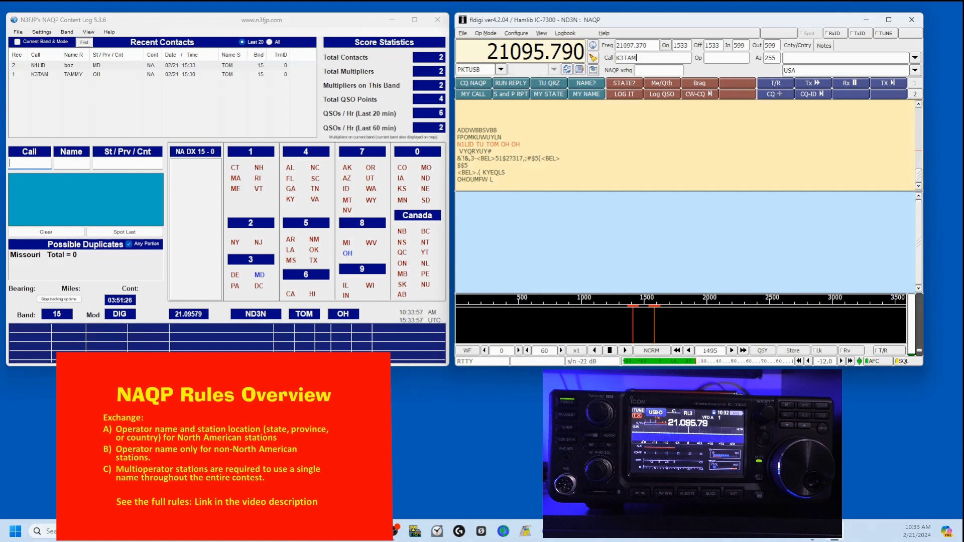
text(3TAM)
key(Tab)
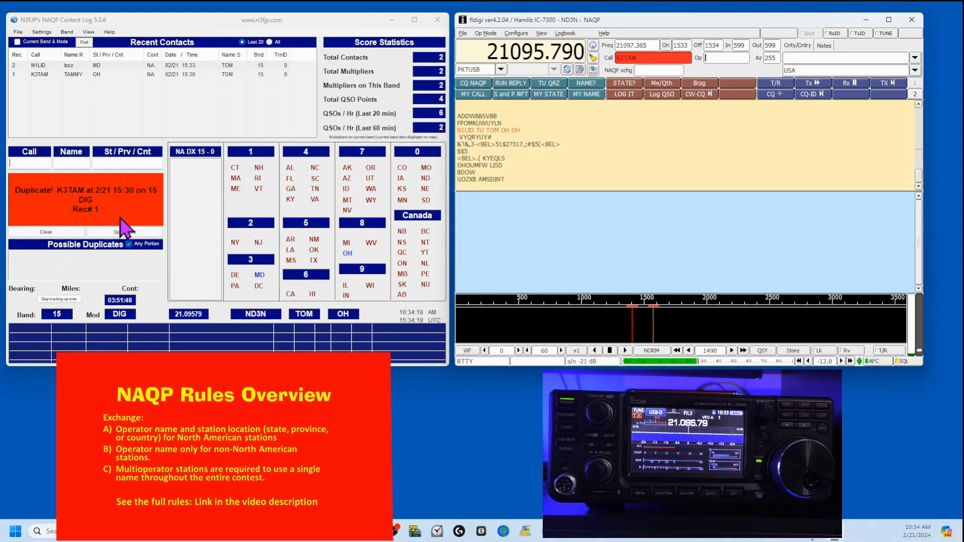
Step: Open the Me/Qth macro for editing and replace its text with the <TX> transmit tag on its own line
right_click(661, 85)
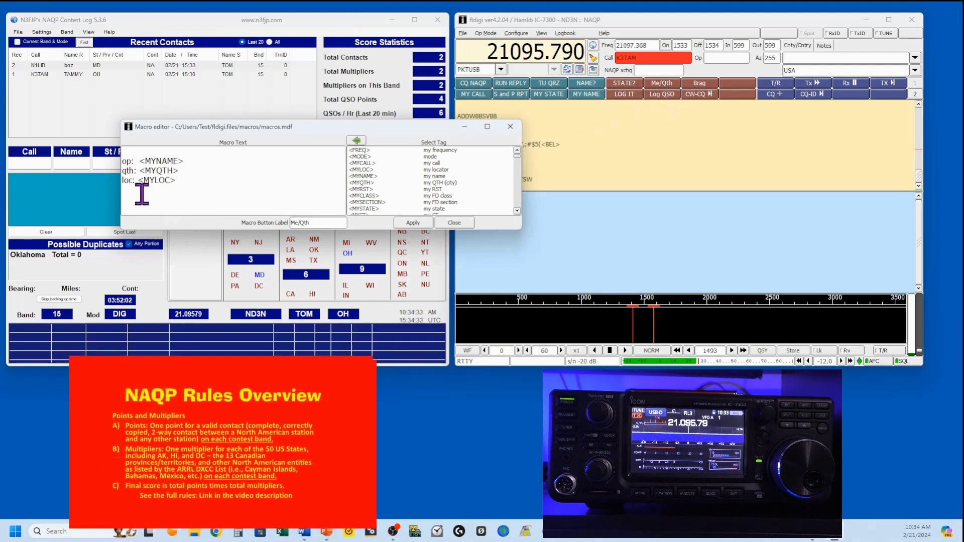
drag(188, 182, 104, 154)
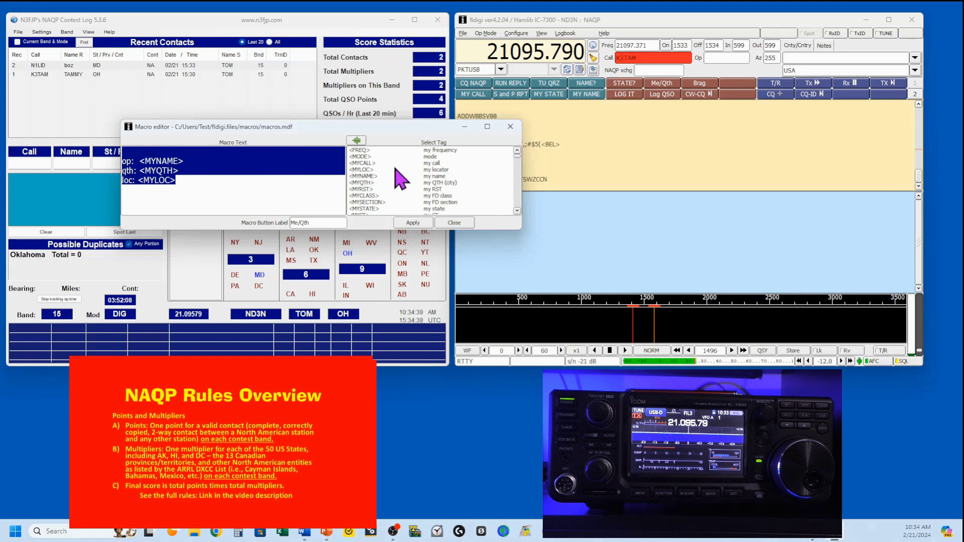
scroll(394, 182, down, 3)
scroll(400, 201, down, 5)
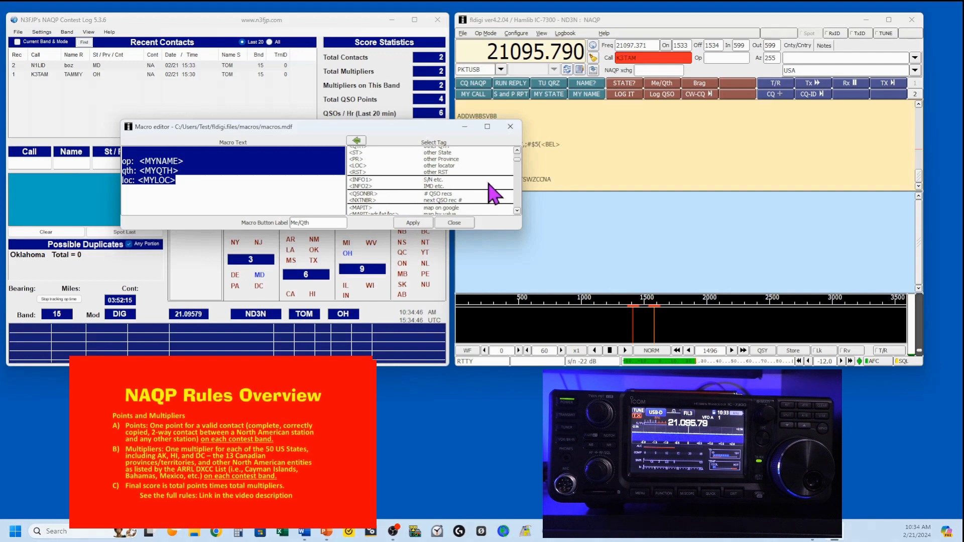
drag(515, 158, 517, 167)
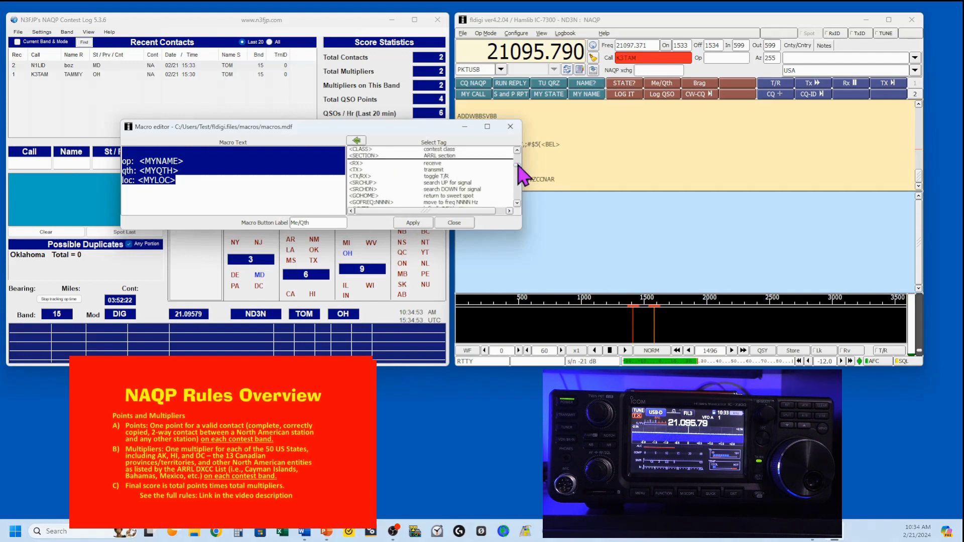
click(362, 170)
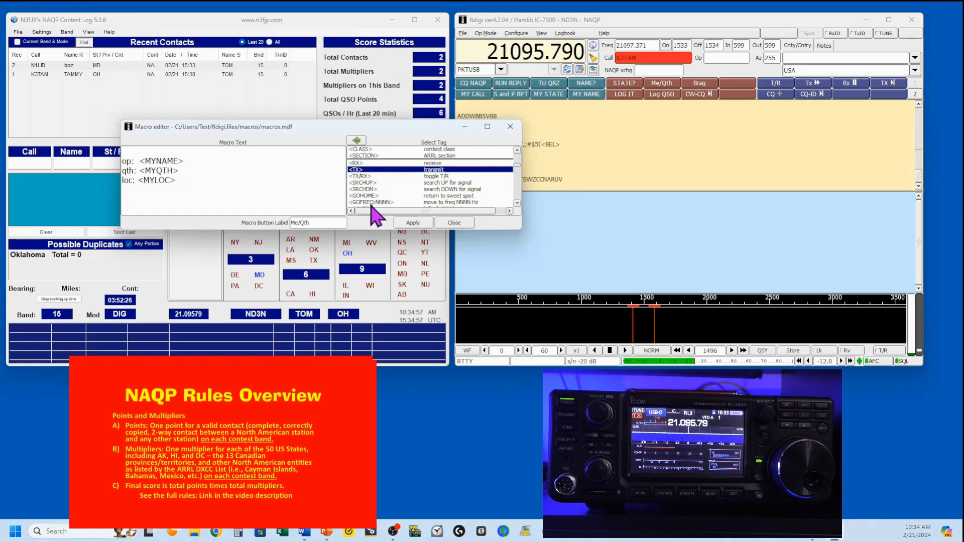
click(357, 141)
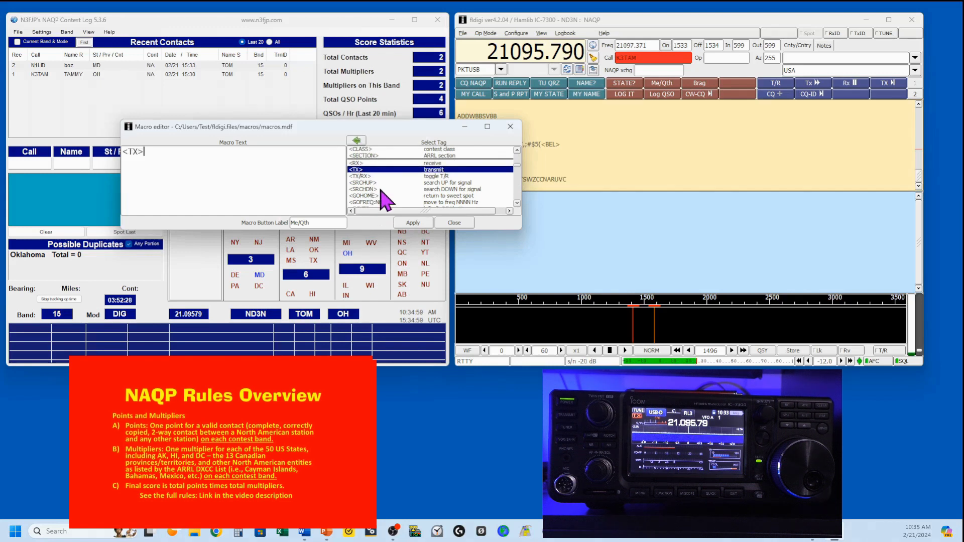
key(Return)
Step: Add the line "<CALL> SRI DUPE" to the macro text, followed by the <RX> receive tag on a new line
scroll(515, 188, up, 10)
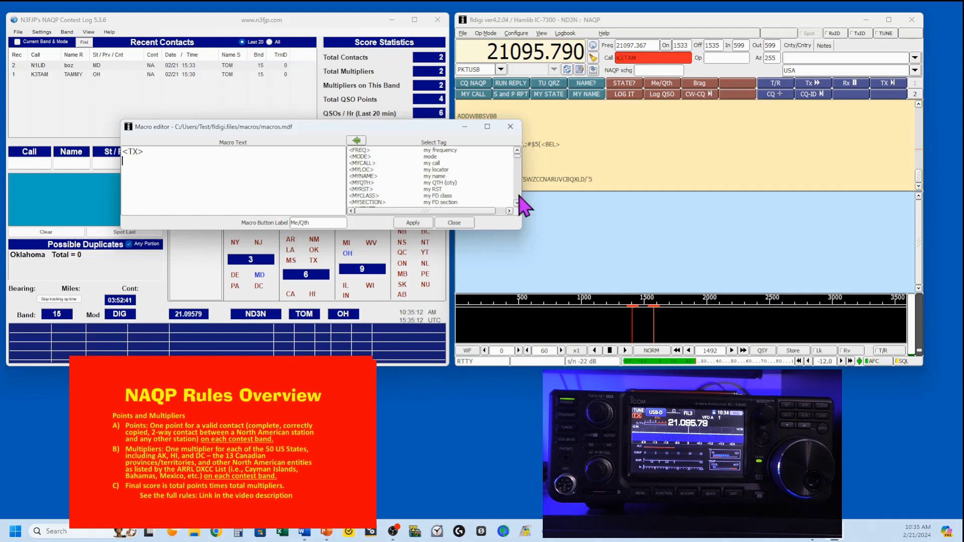
scroll(366, 173, down, 3)
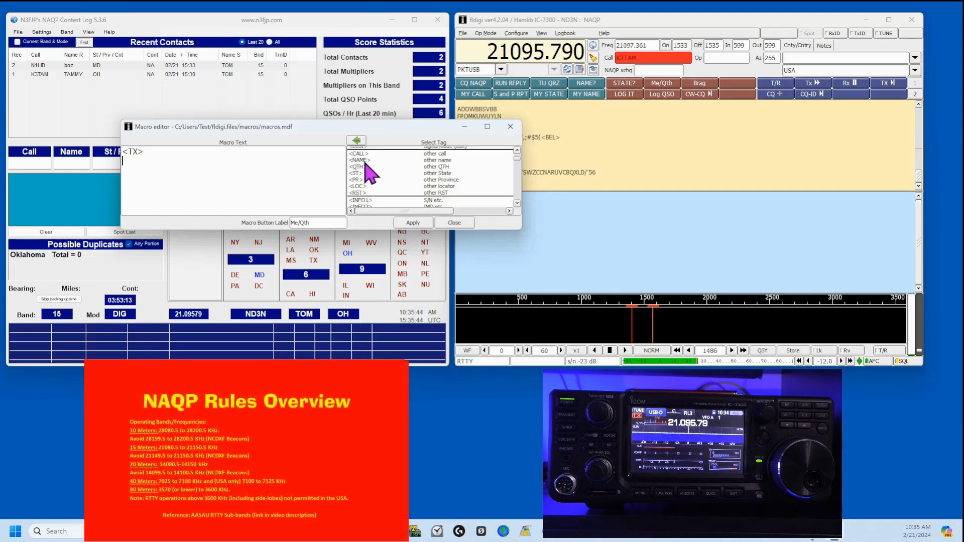
click(358, 154)
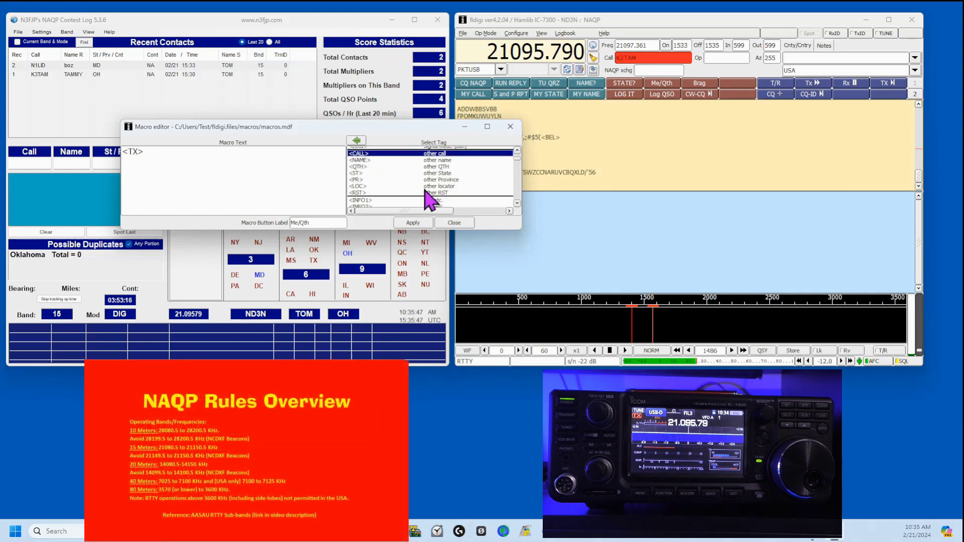
click(356, 141)
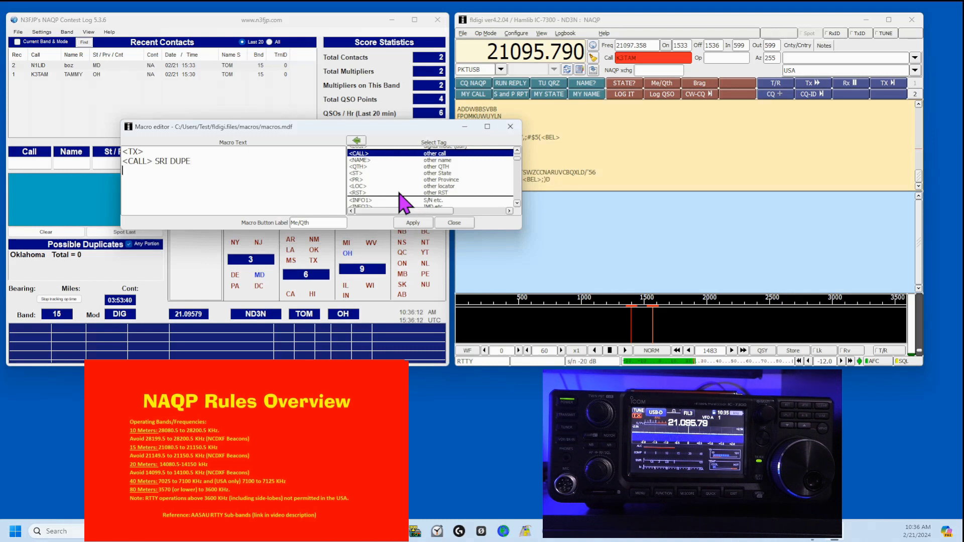
scroll(517, 200, down, 5)
click(359, 186)
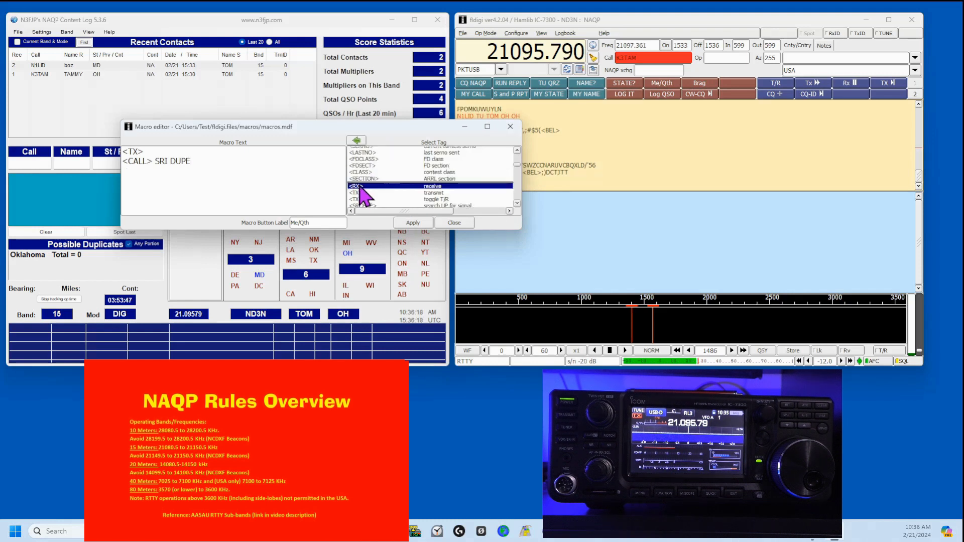
click(356, 140)
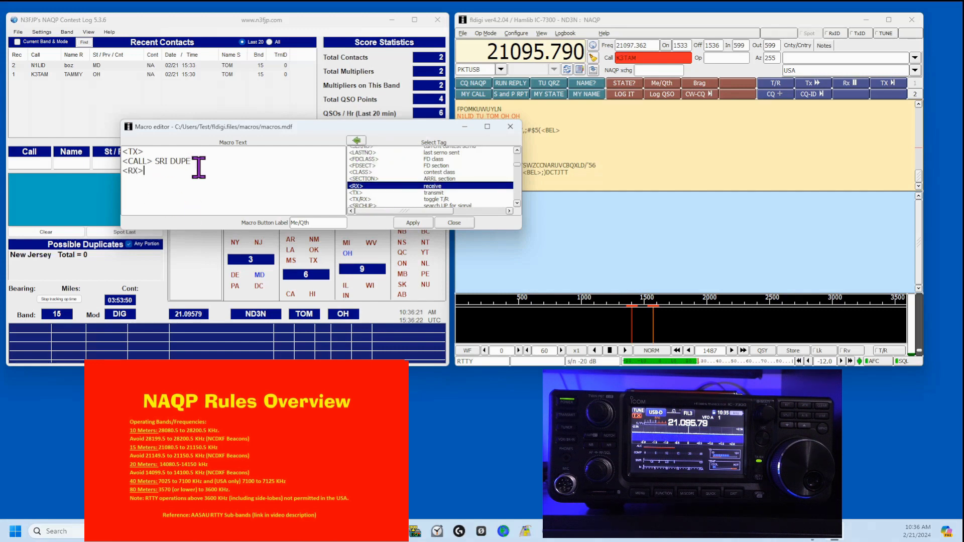
double_click(321, 222)
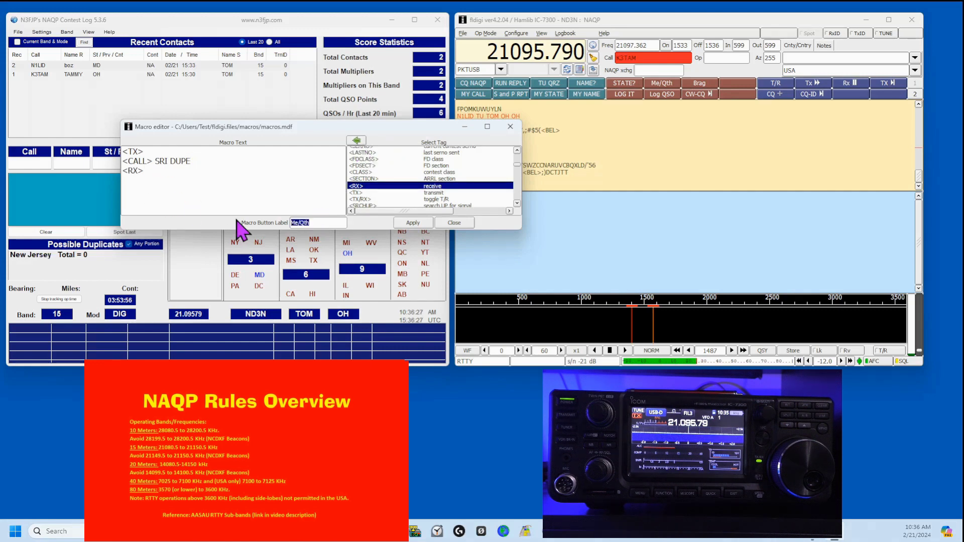
text(dupe)
click(413, 223)
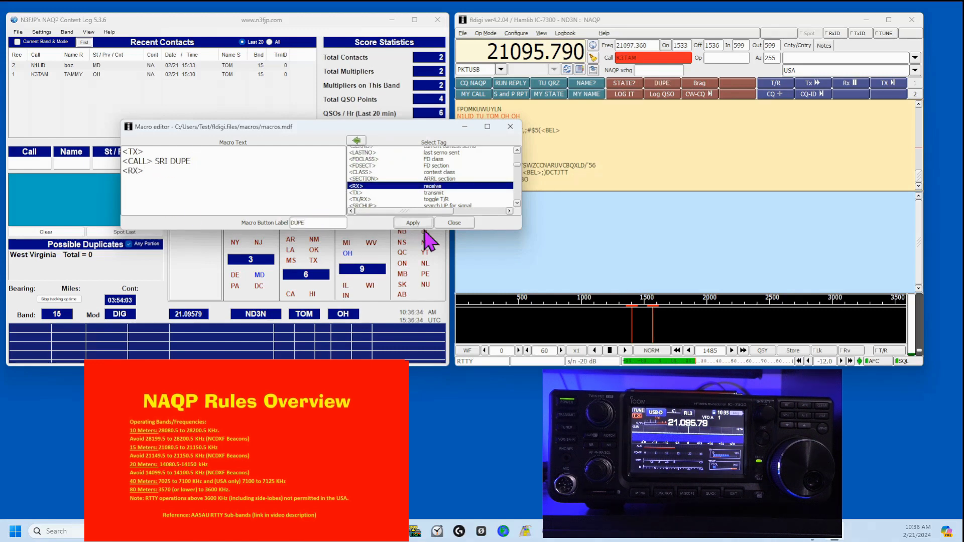
click(454, 222)
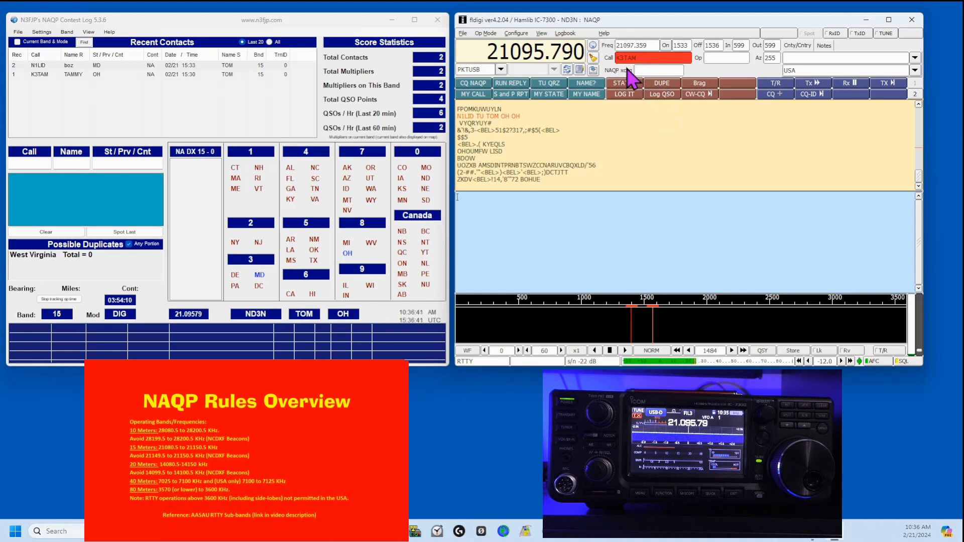
click(663, 85)
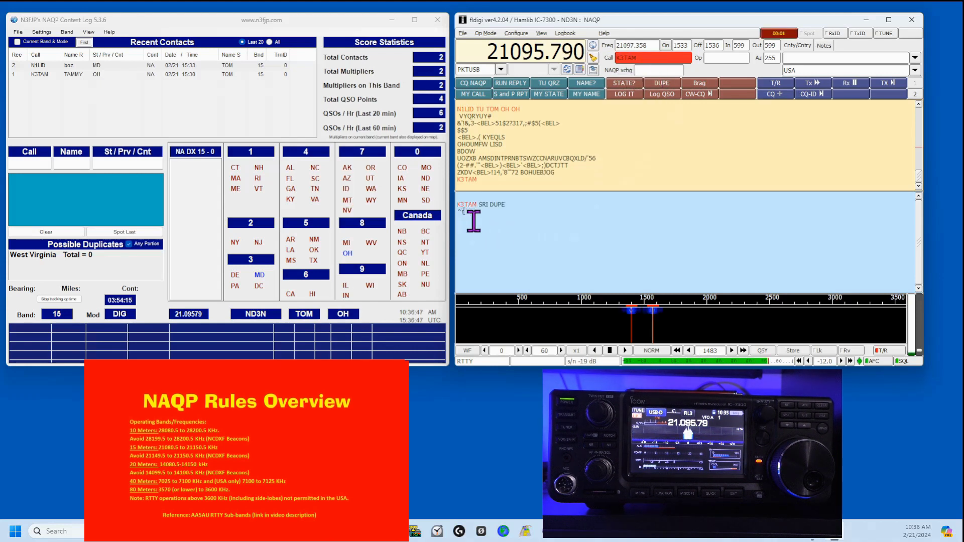